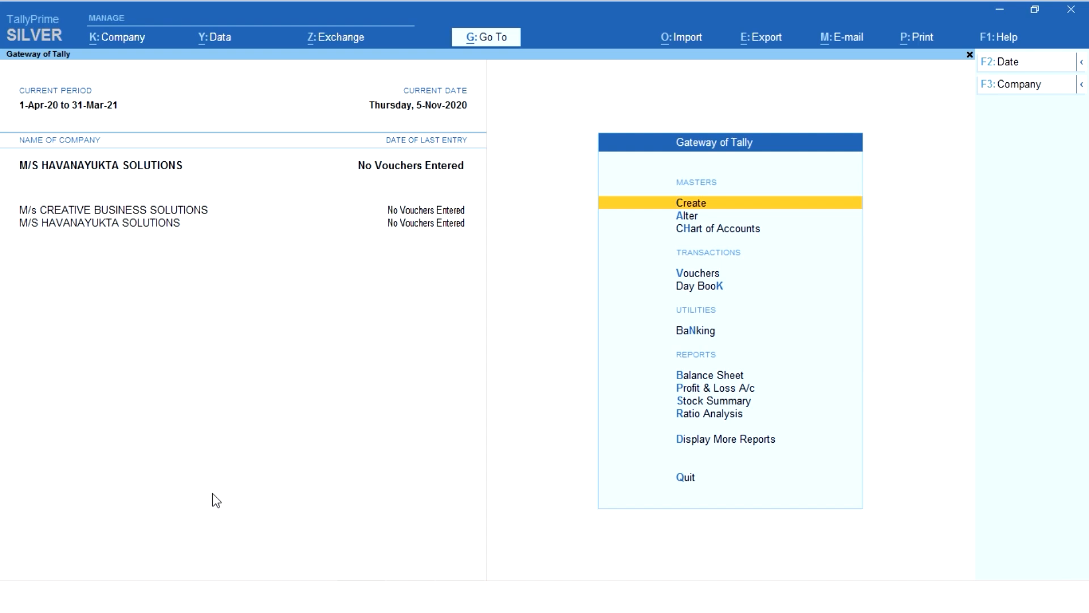
Open the creation form for a new voucher type under the accounting masters.
key("Return")
key("Down")
key("Down")
key("Down")
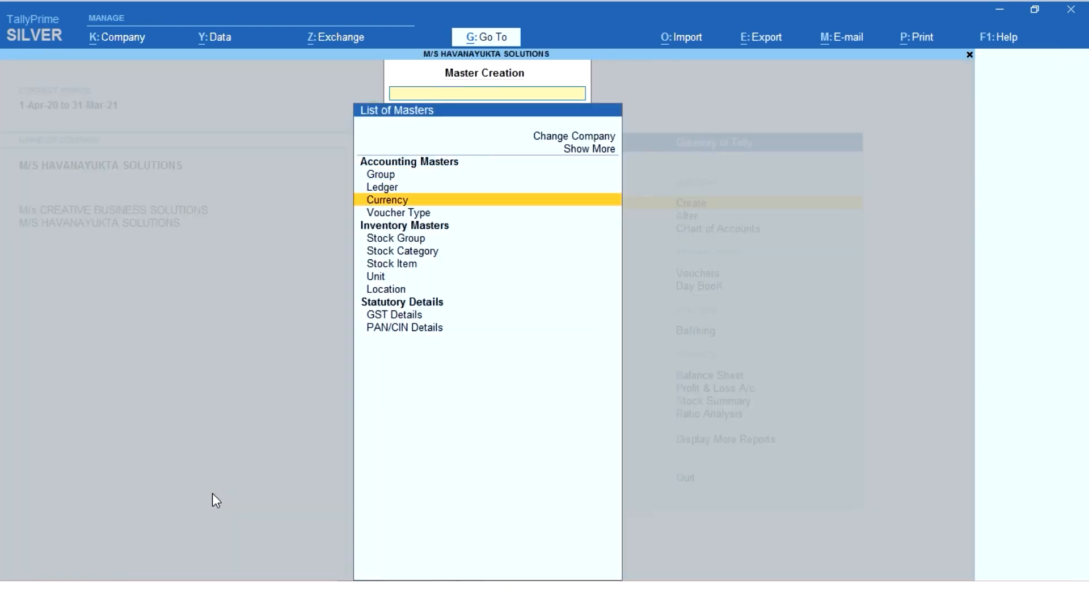
key("Return")
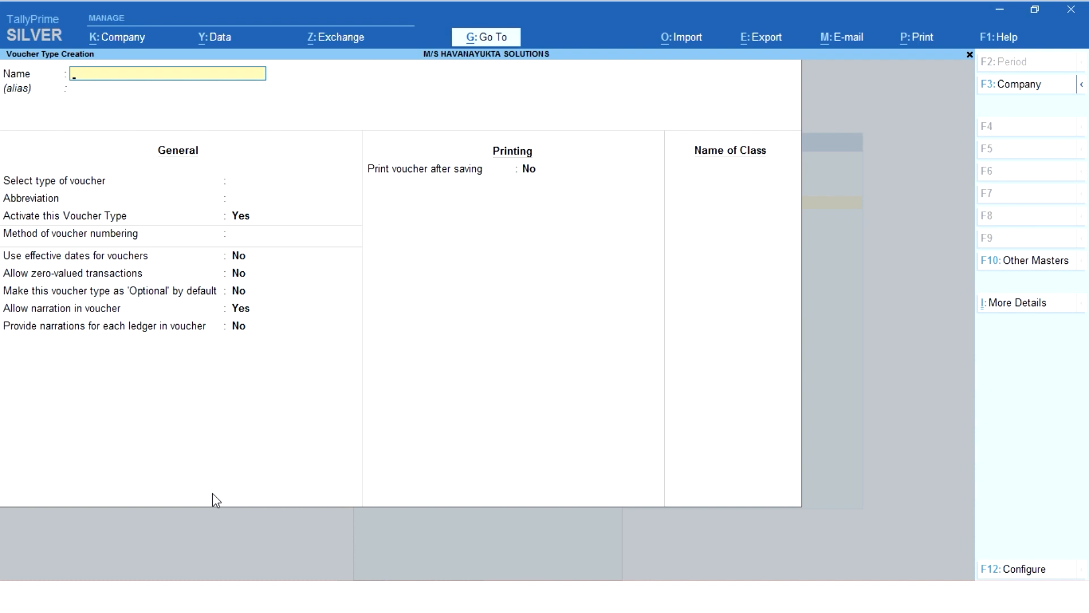
Try to name the new voucher type SALES.
type("SALES")
key("Return")
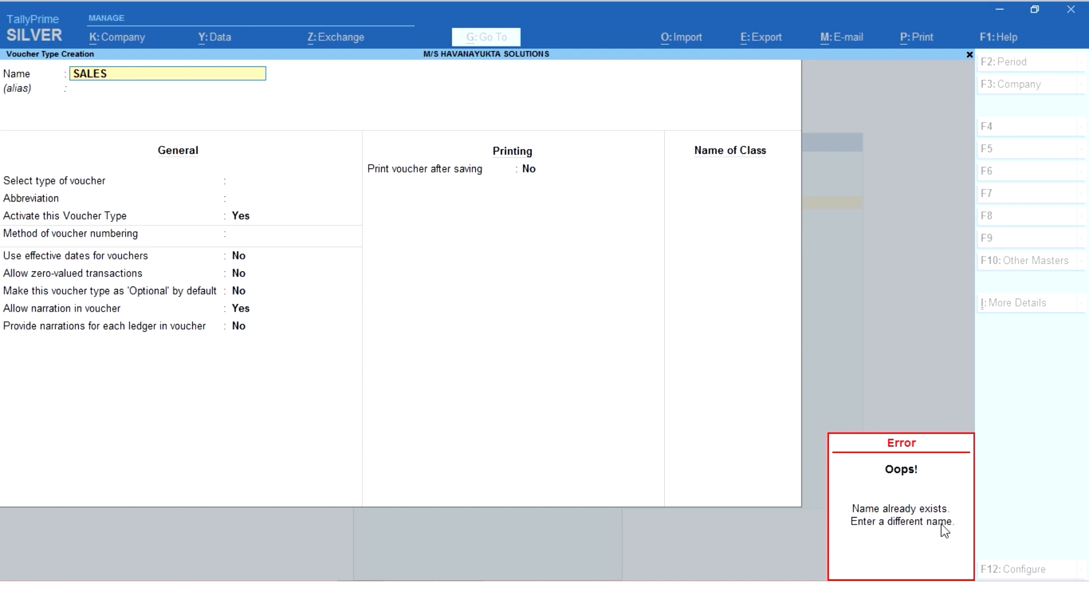
key("Escape")
Name the voucher type CASH SALES and leave its alias blank.
type("CASH SAKE")
key("BackSpace")
key("BackSpace")
type("LES")
key("Return")
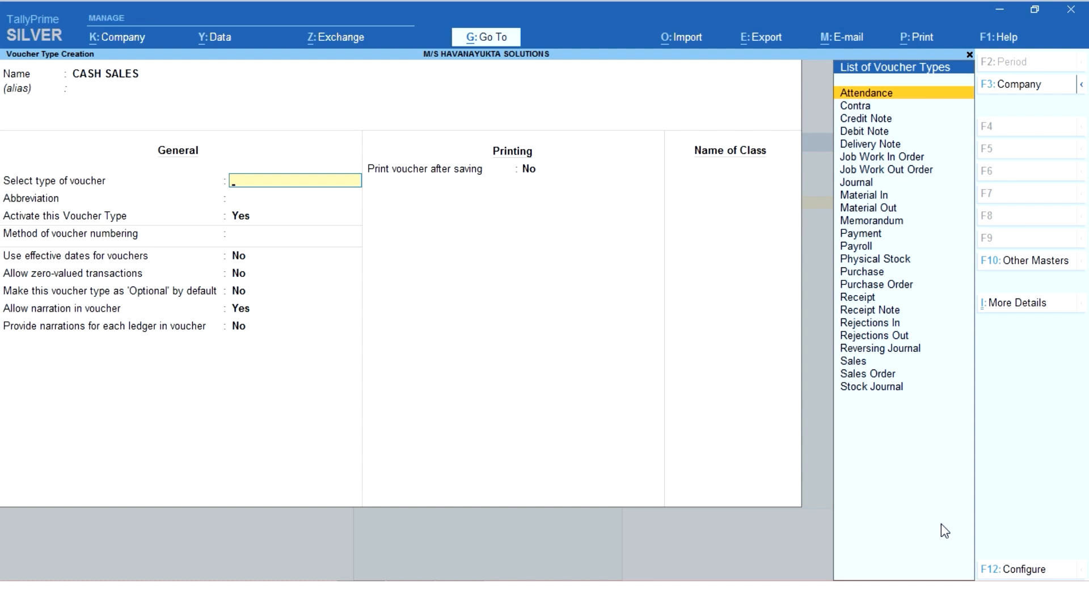
Select Sales as the base type of voucher for CASH SALES.
key("Down")
key("Down")
key("Down")
key("Down")
key("Down")
key("Down")
key("Down")
key("Down")
key("Down")
key("Down")
key("Down")
key("Down")
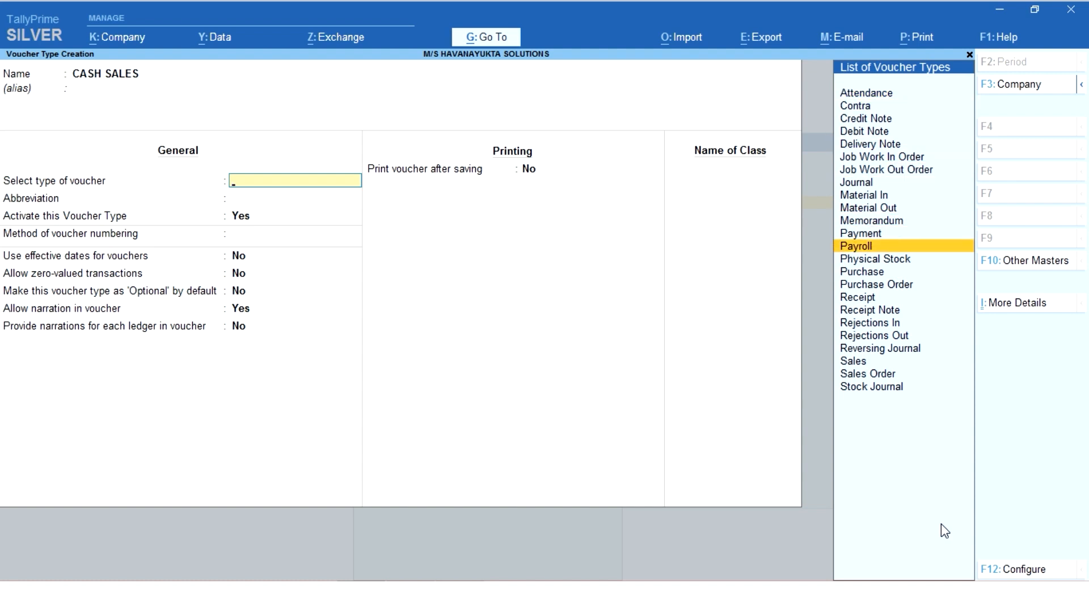
key("Down")
key("Down")
key("Down")
key("Down")
key("Down")
key("Down")
key("Down")
key("Down")
key("Down")
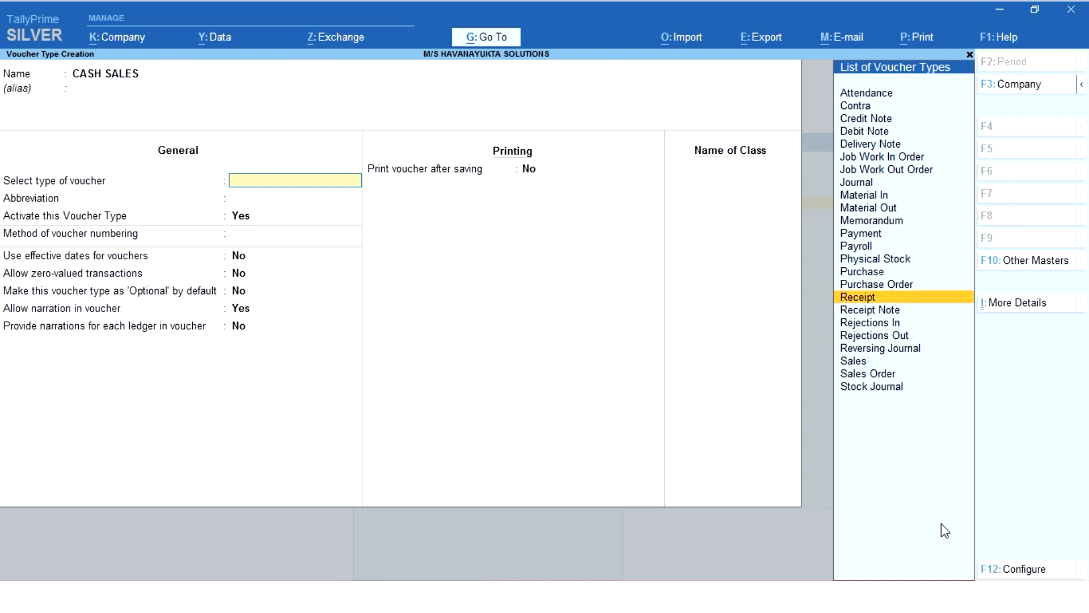
key("Return")
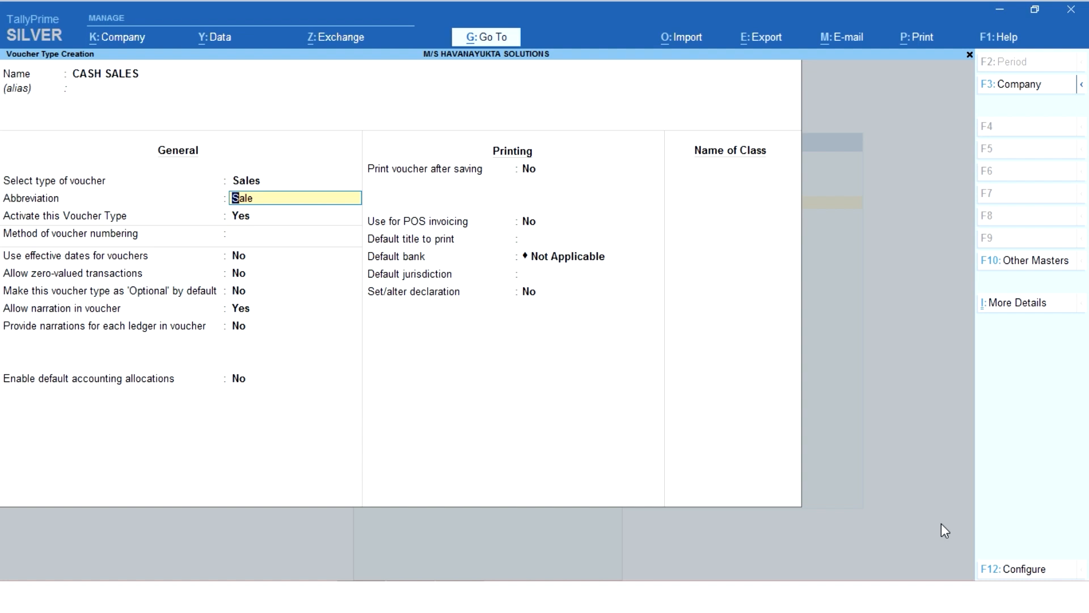
Keep the abbreviation Sale and the voucher type active, and set Automatic numbering without advanced configuration.
key("Return")
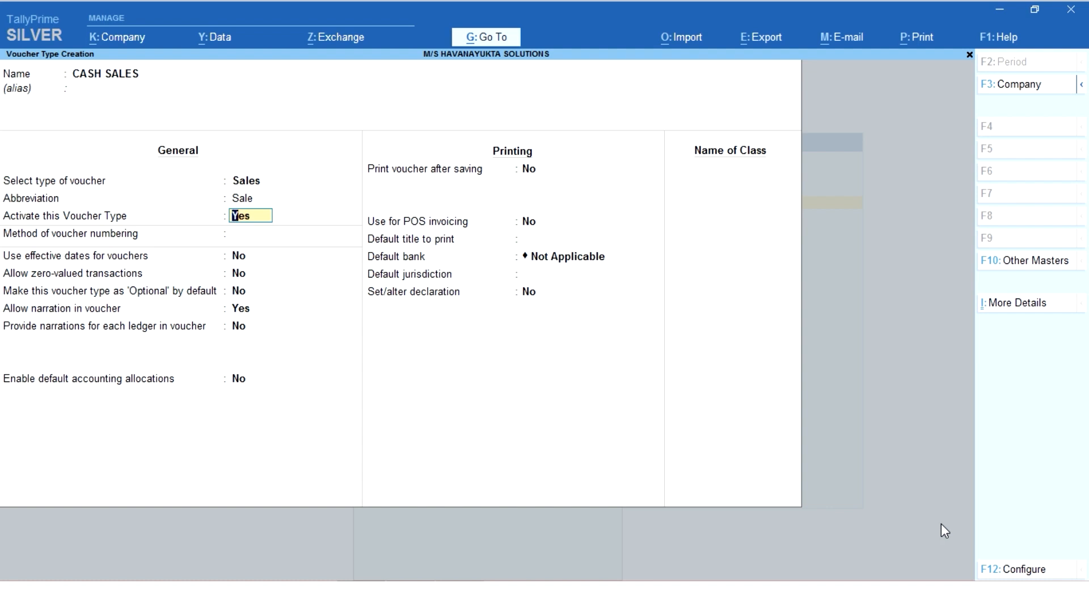
key("Return")
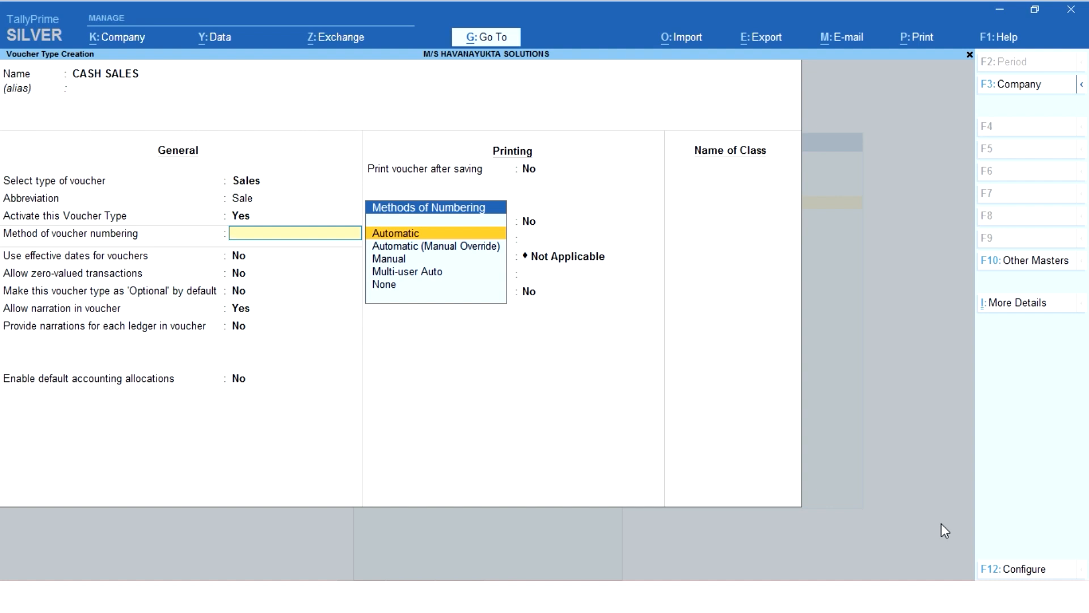
key("Return")
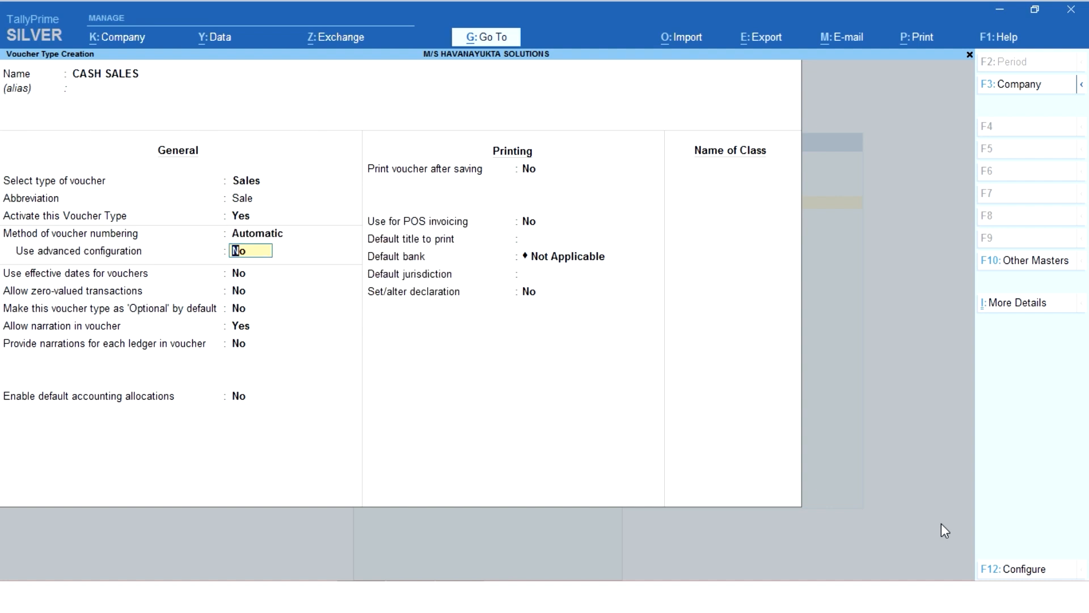
key("Return")
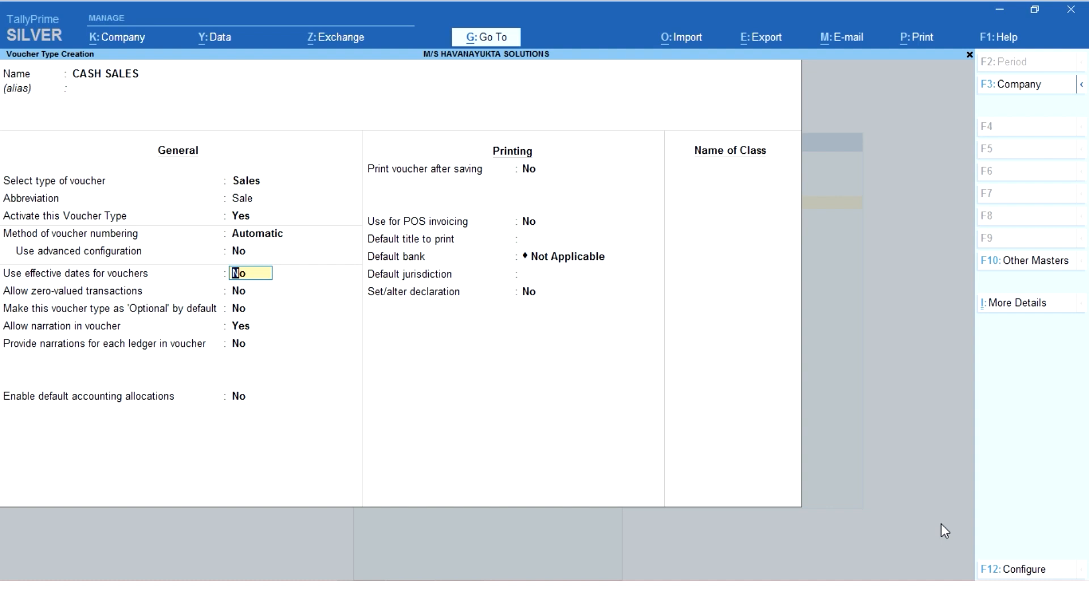
Set effective dates for vouchers and narrations for each ledger to Yes, keeping the other general options at their defaults.
type("YES")
key("Return")
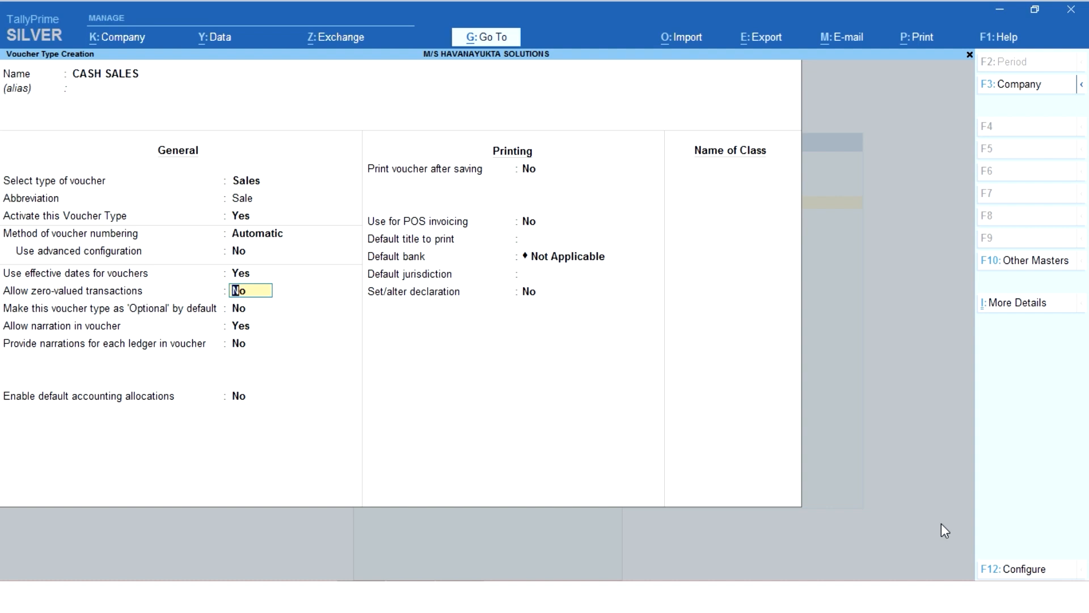
key("Return")
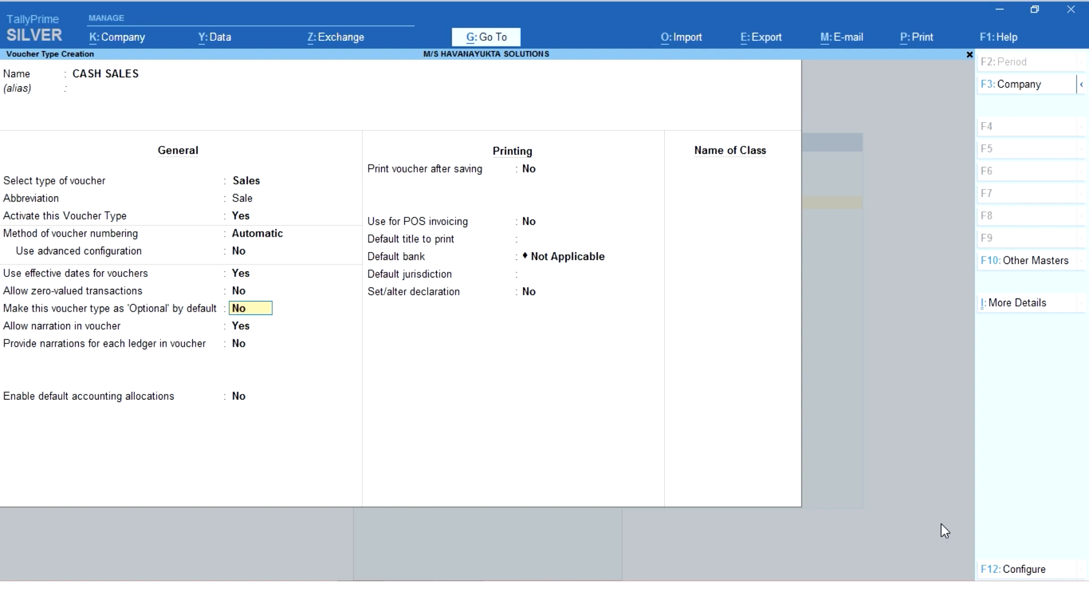
key("Return")
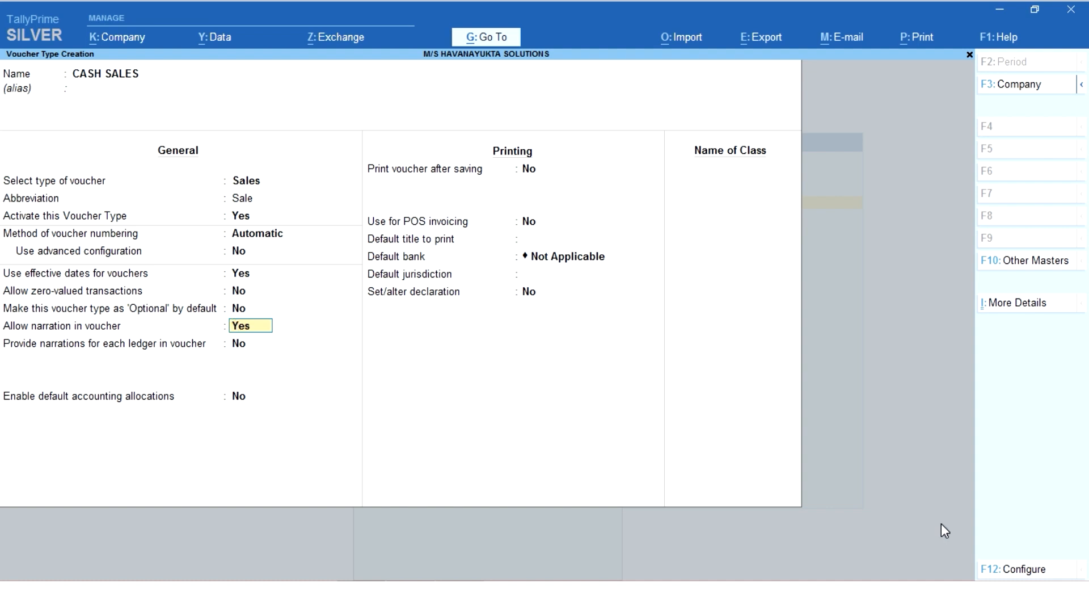
key("Return")
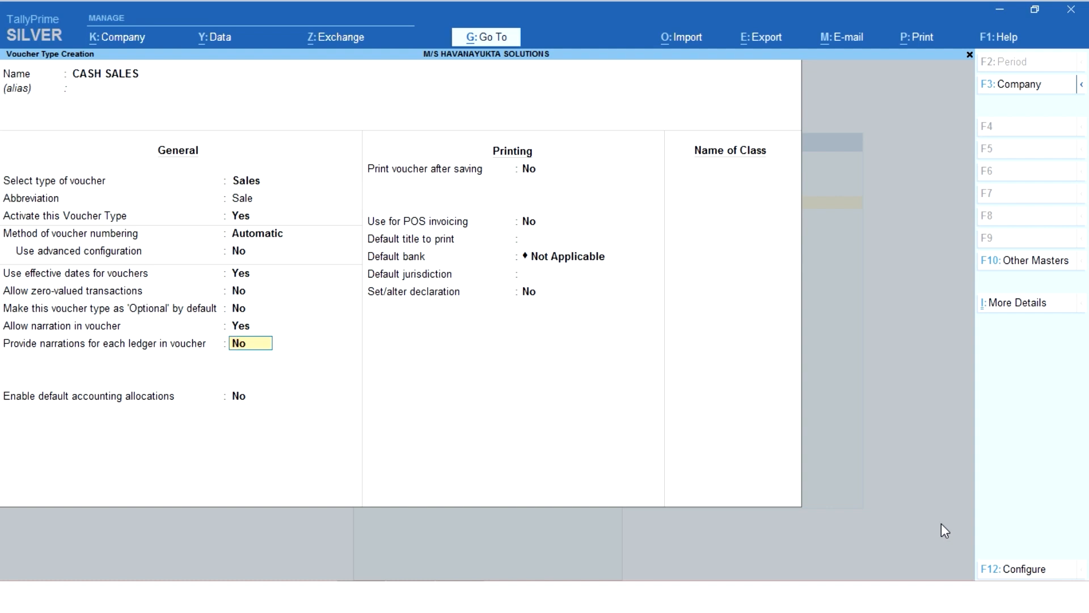
type("yes")
key("Return")
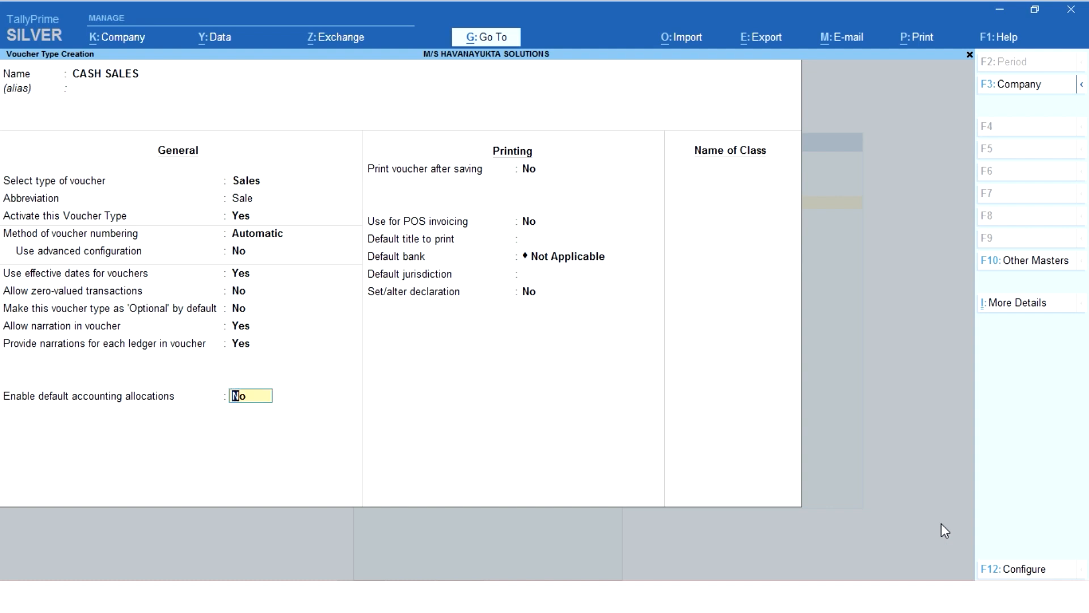
key("Return")
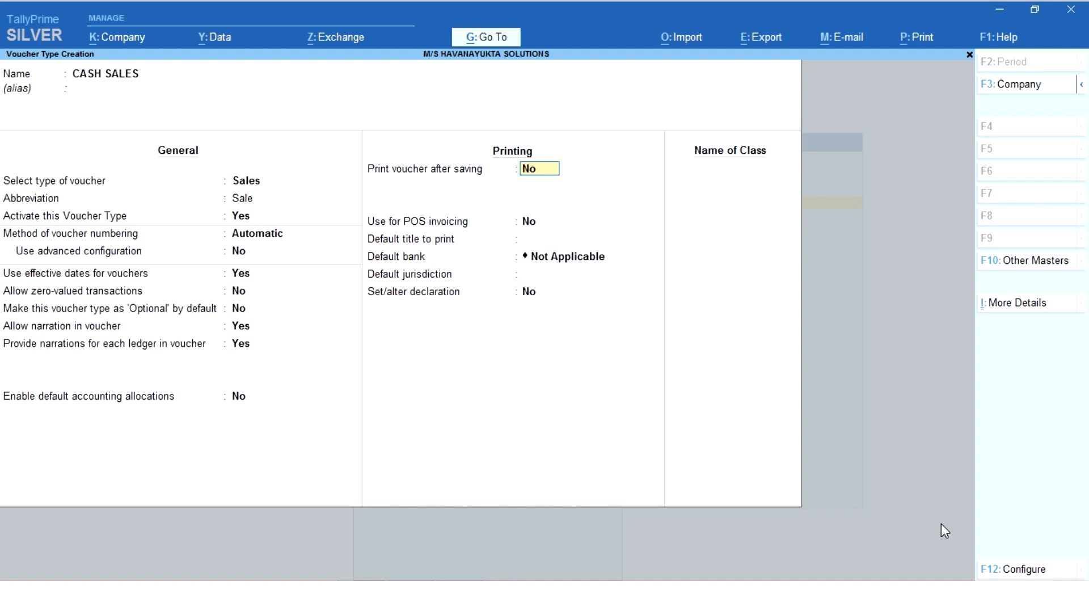
Keep printing after saving and POS invoicing at No, and set the default title to TAX INVOICE and default bank to Bank.
key("Return")
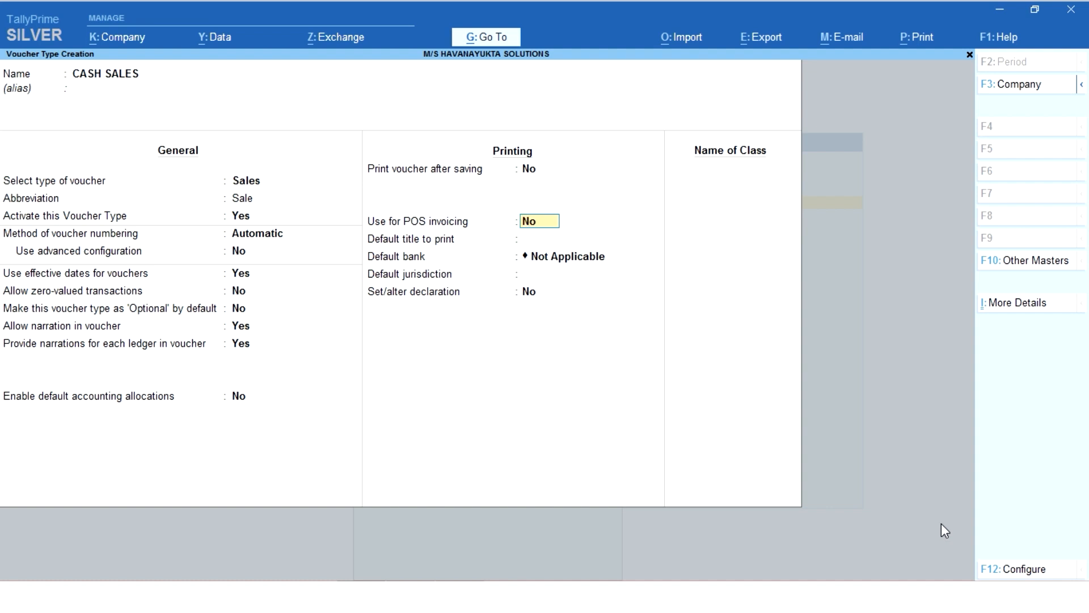
key("Return")
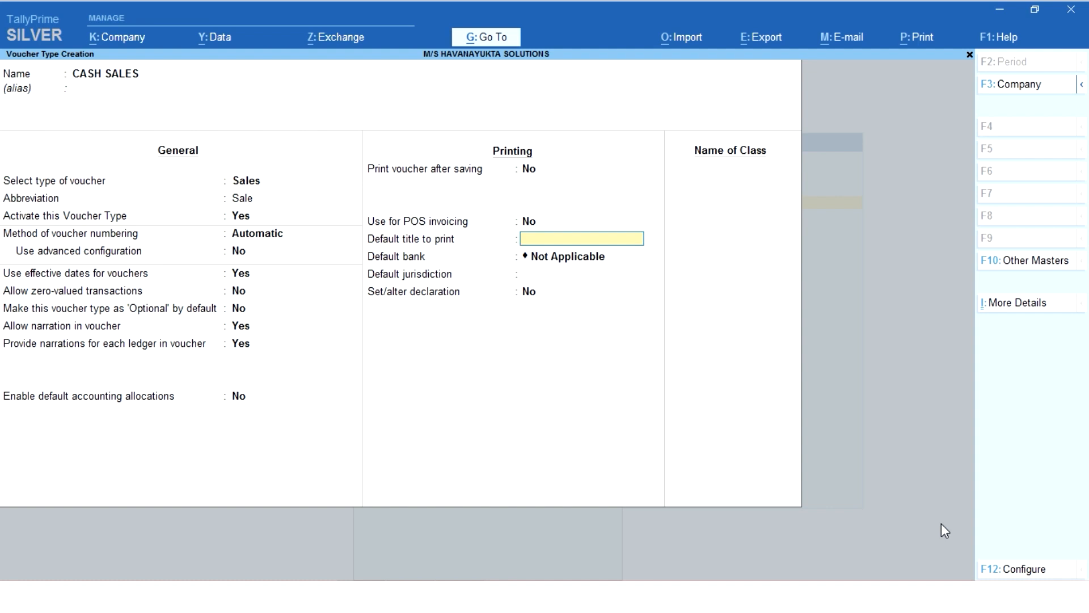
type("TAX INVOICE")
key("Return")
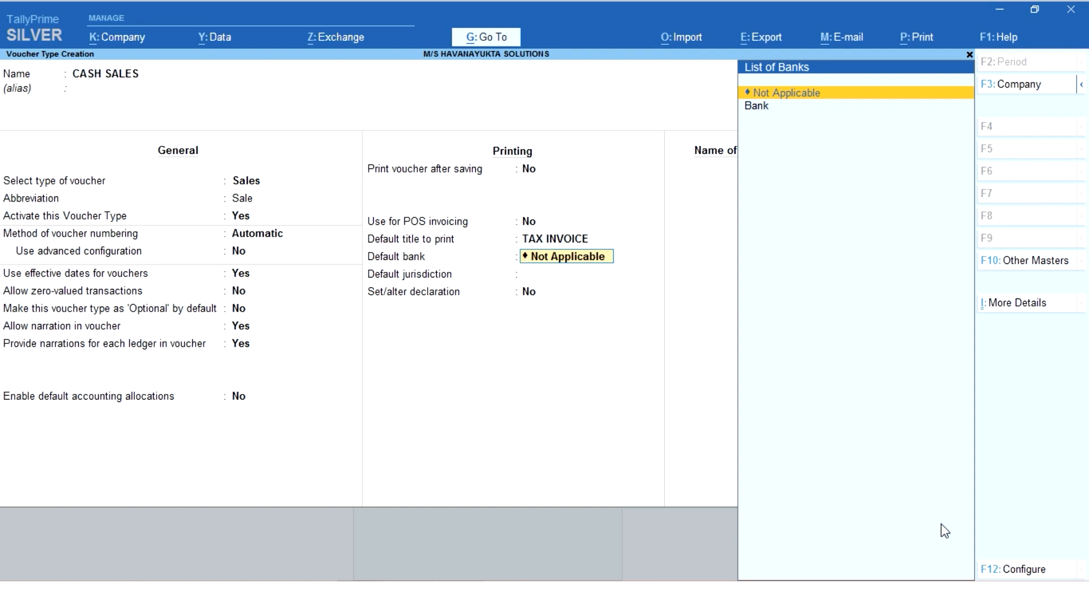
key("Down")
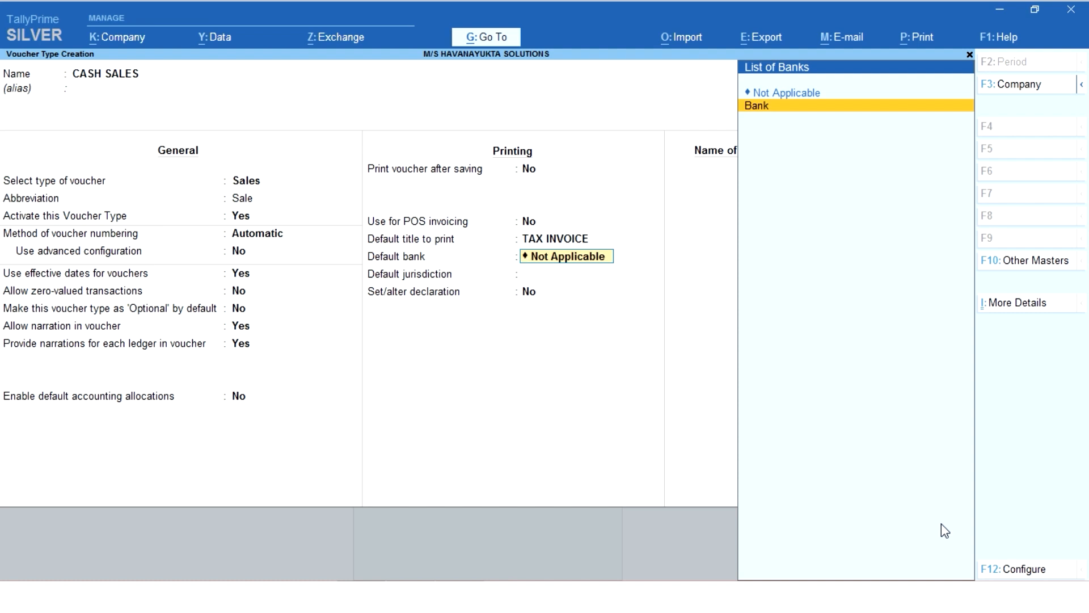
key("Return")
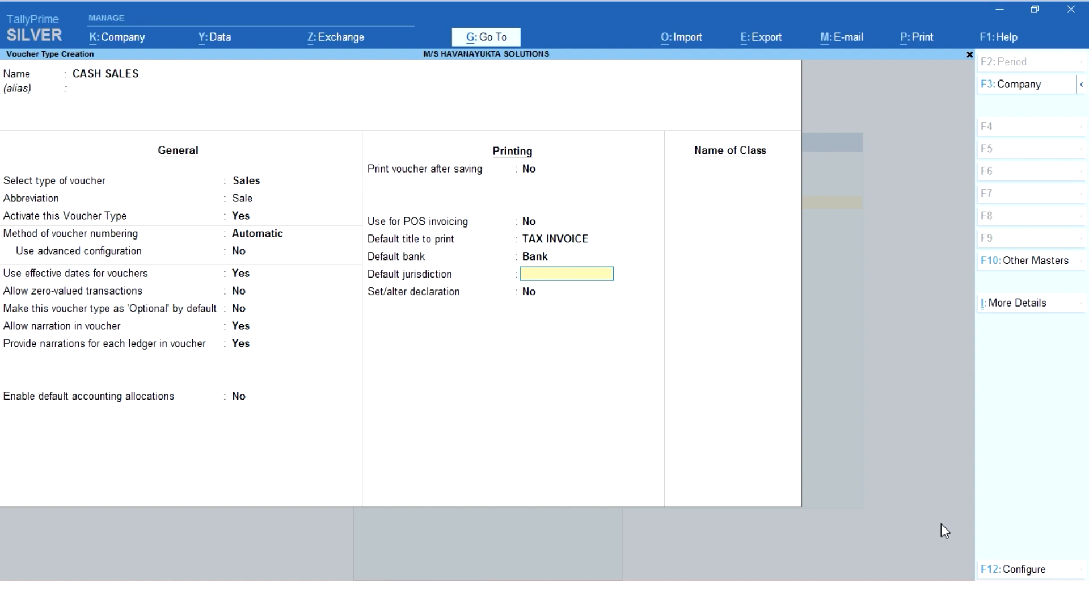
Try to set the default jurisdiction to BANGALORE.
type("BANGALORE")
key("Return")
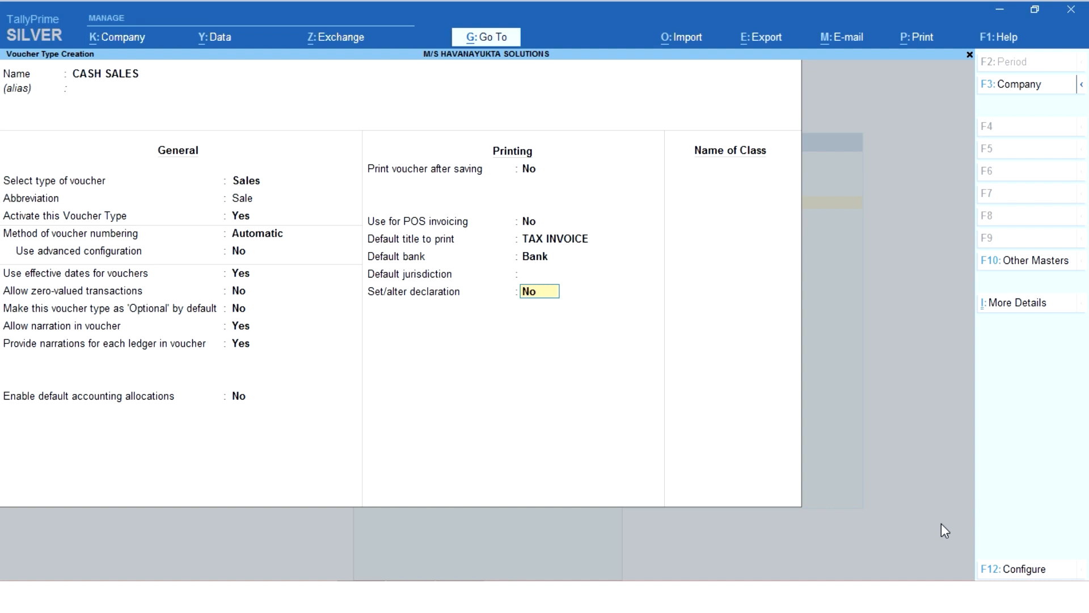
Keep the declaration option at No, leave the class name blank, and save the CASH SALES voucher type.
key("Return")
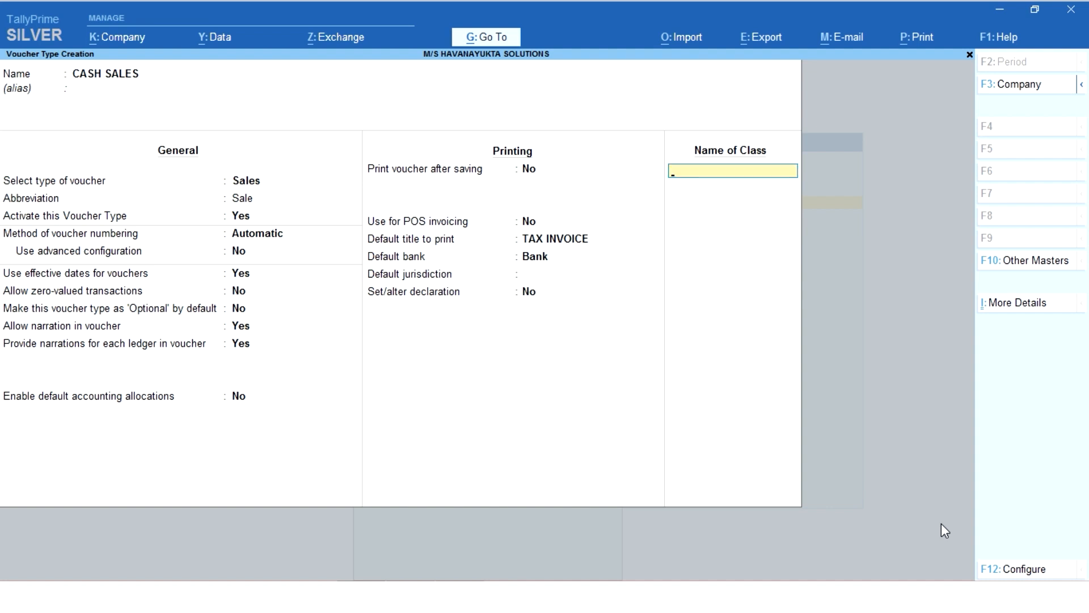
key("Return")
Name another new voucher type CARD SALES and leave its alias blank.
key("Return")
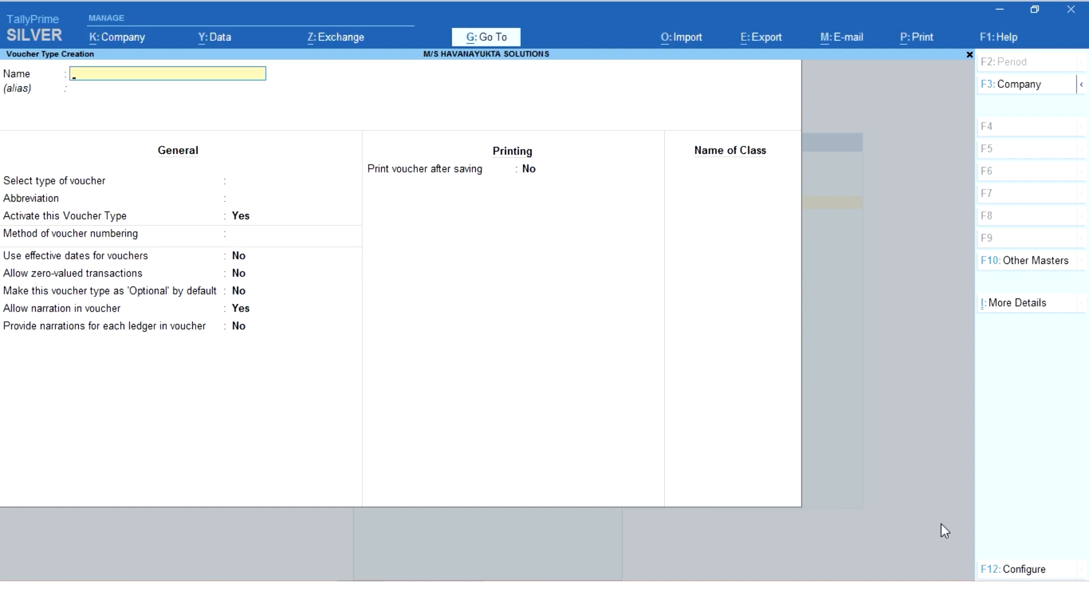
type("CARD SALES")
key("Return")
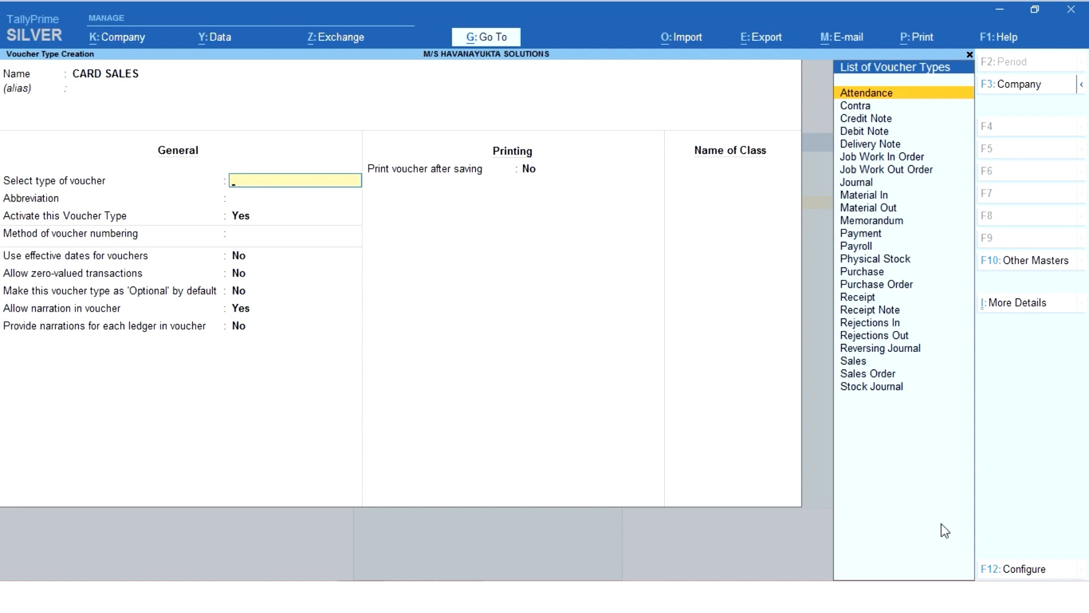
type("SALES")
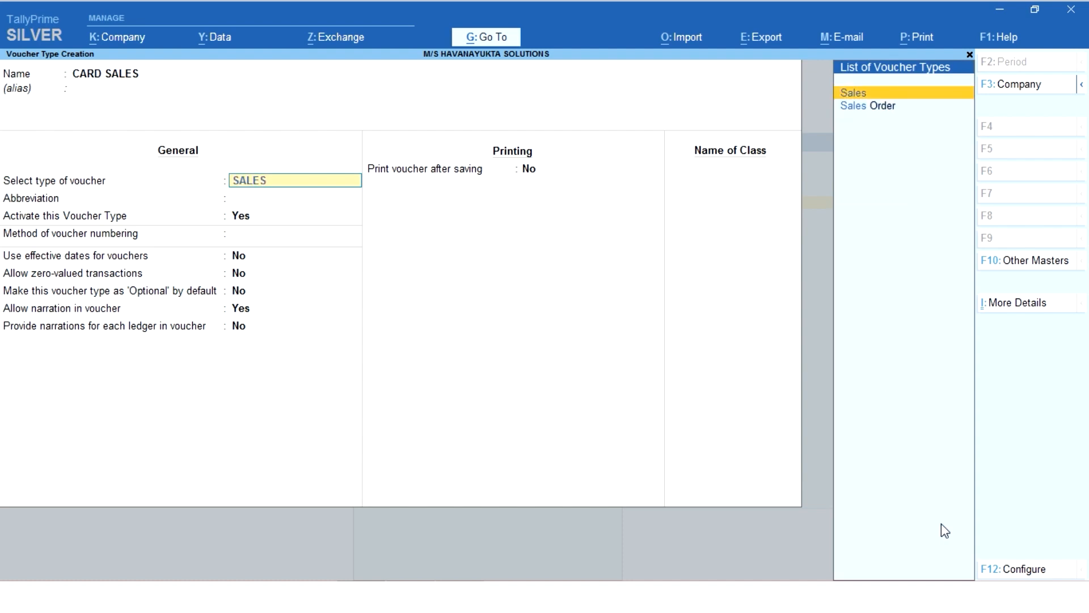
key("Return")
key("BackSpace")
type("CAR")
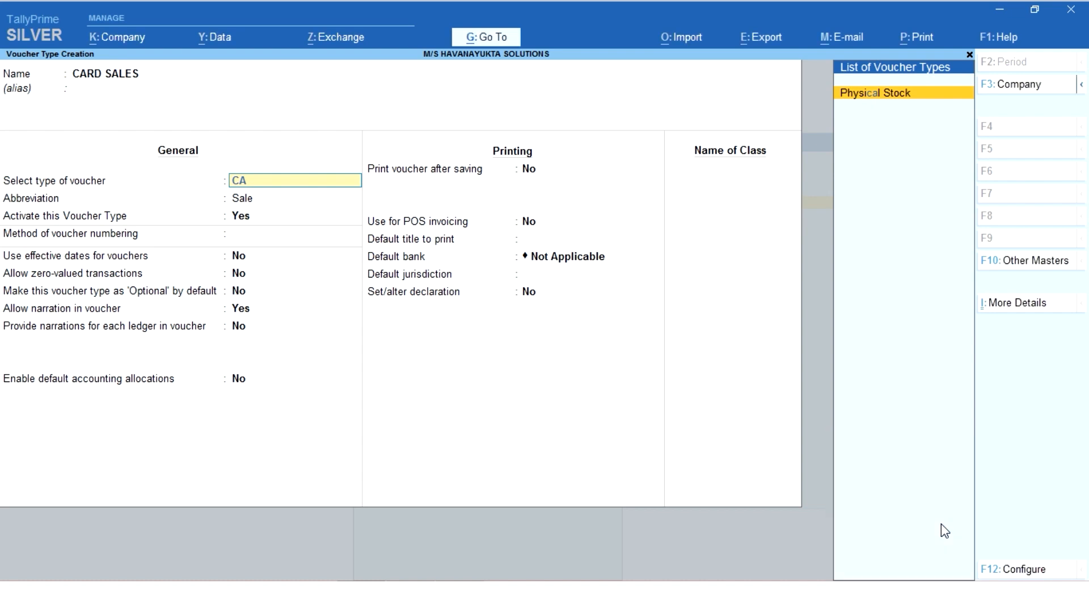
key("BackSpace")
key("BackSpace")
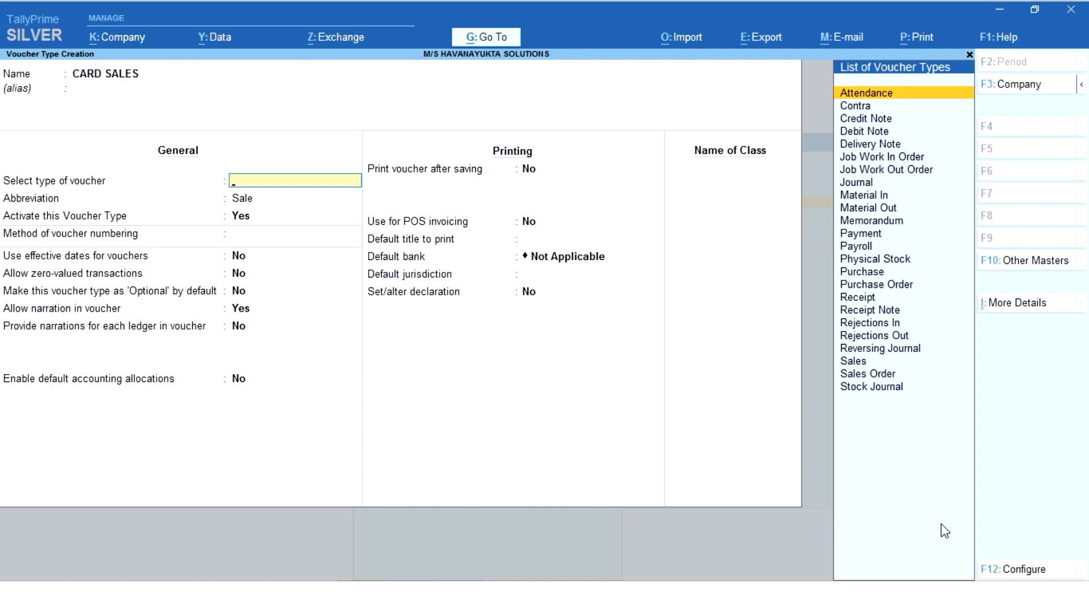
Select Sales as the base type for CARD SALES, active with Automatic numbering and no advanced configuration.
type("SAL")
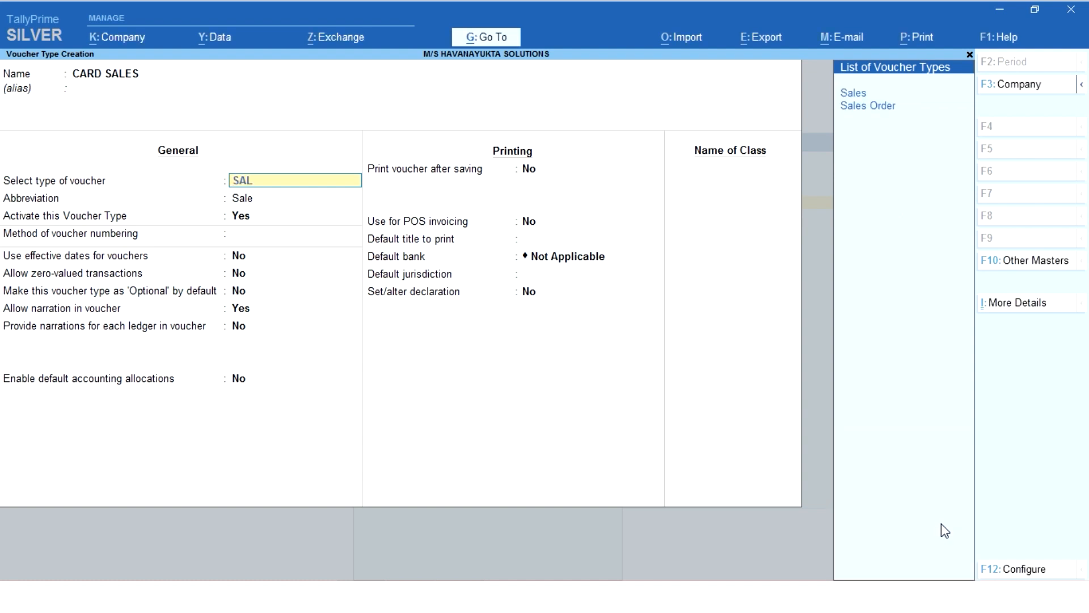
key("Return")
key("Return")
key("Return")
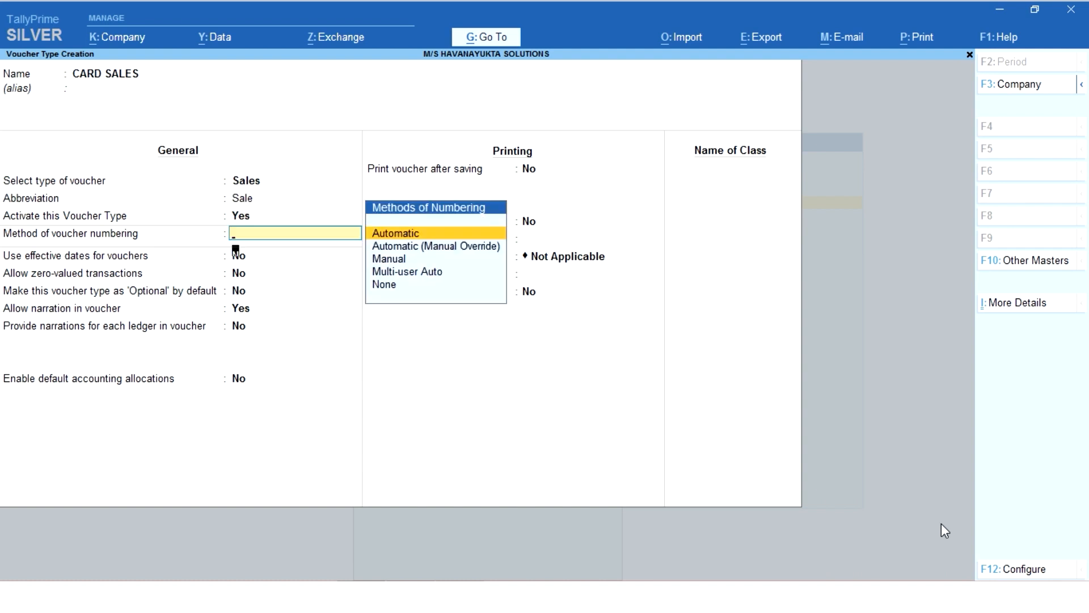
key("Return")
key("Return")
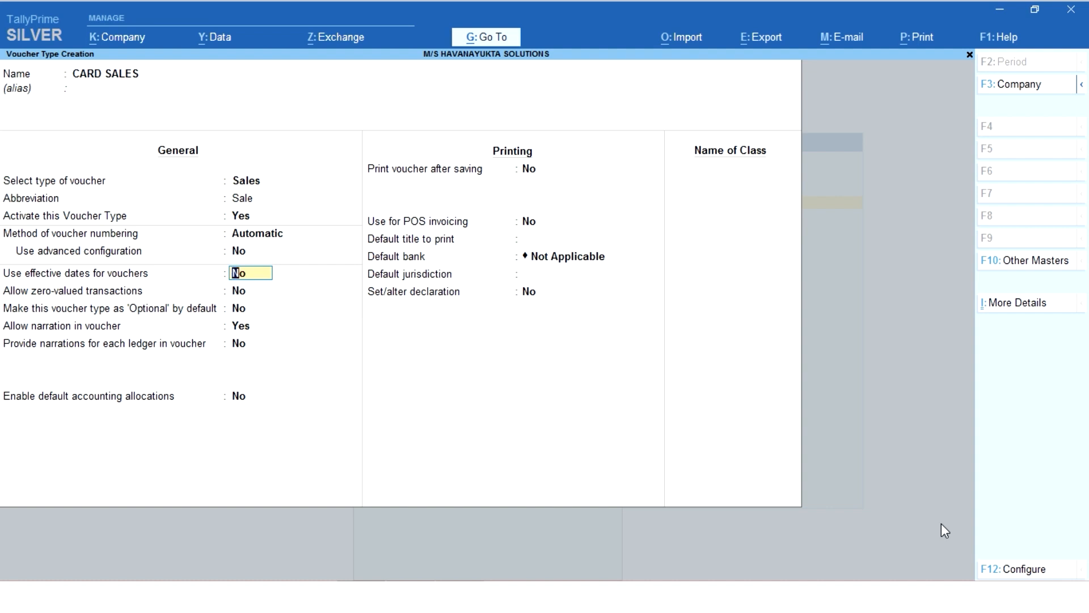
For CARD SALES, keep effective dates, zero-valued transactions, optional default and per-ledger narrations at No, with voucher narration at Yes.
key("Return")
key("Return")
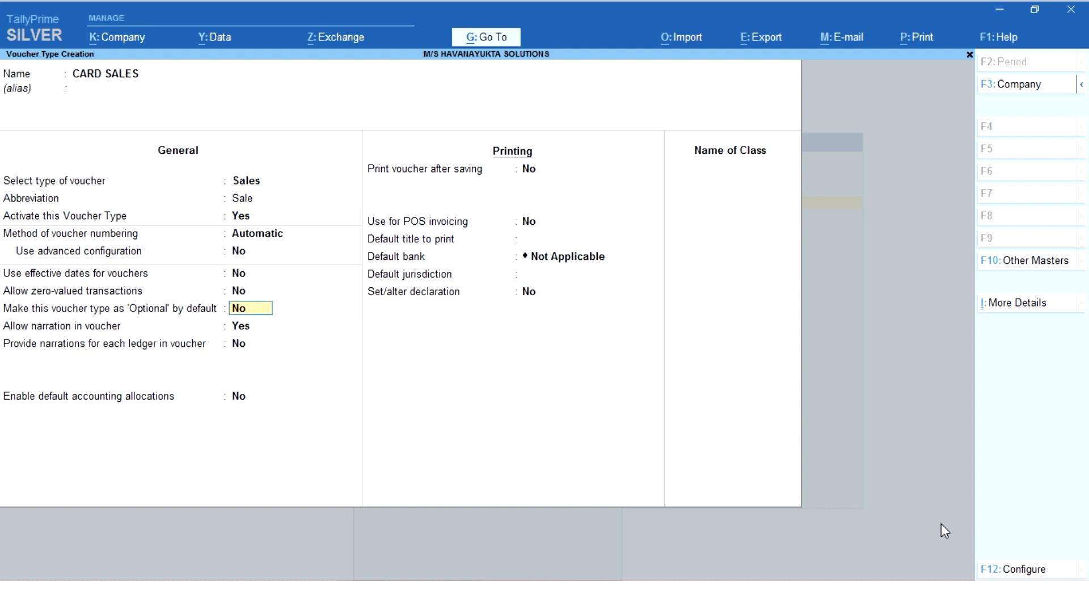
key("Return")
key("Return")
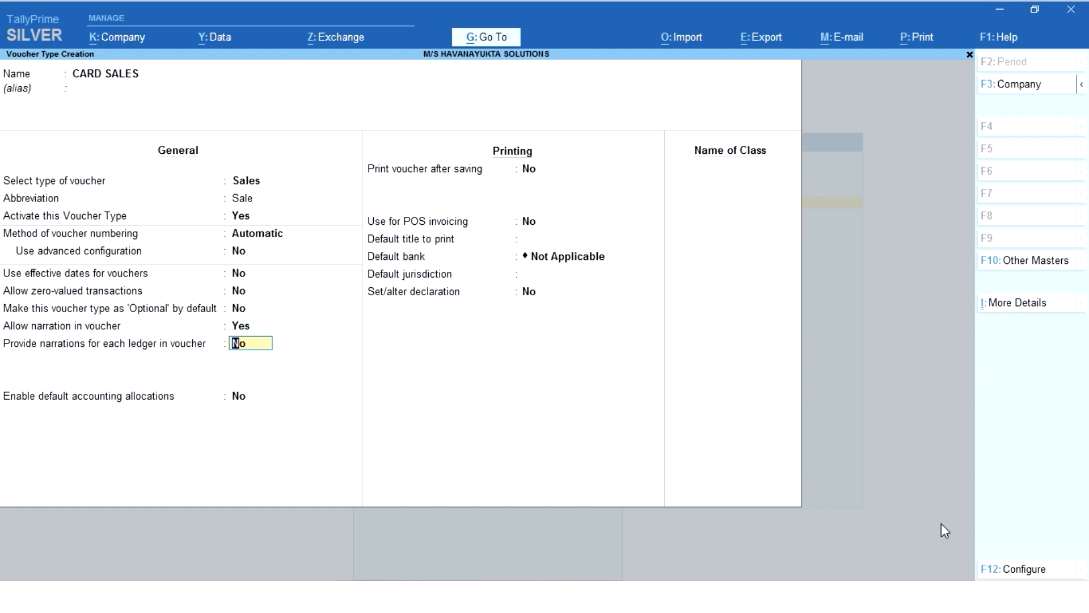
key("Return")
key("Return")
key("Return")
key("Return")
key("Return")
key("Return")
key("Return")
key("Return")
key("Return")
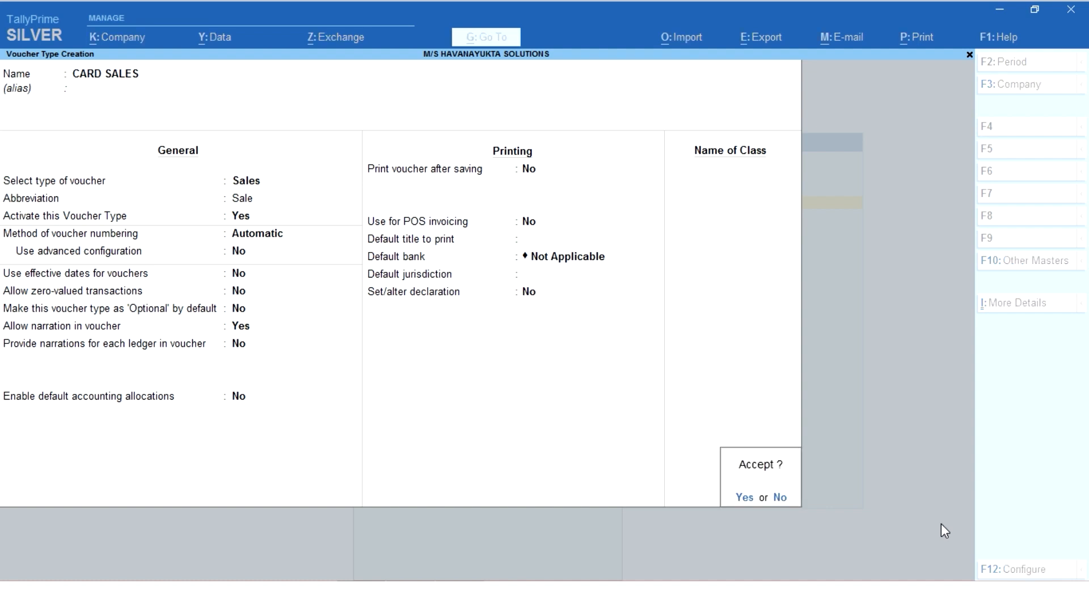
Keep the default allocation and printing settings for CARD SALES, save the voucher type and return to the Gateway of Tally.
key("Return")
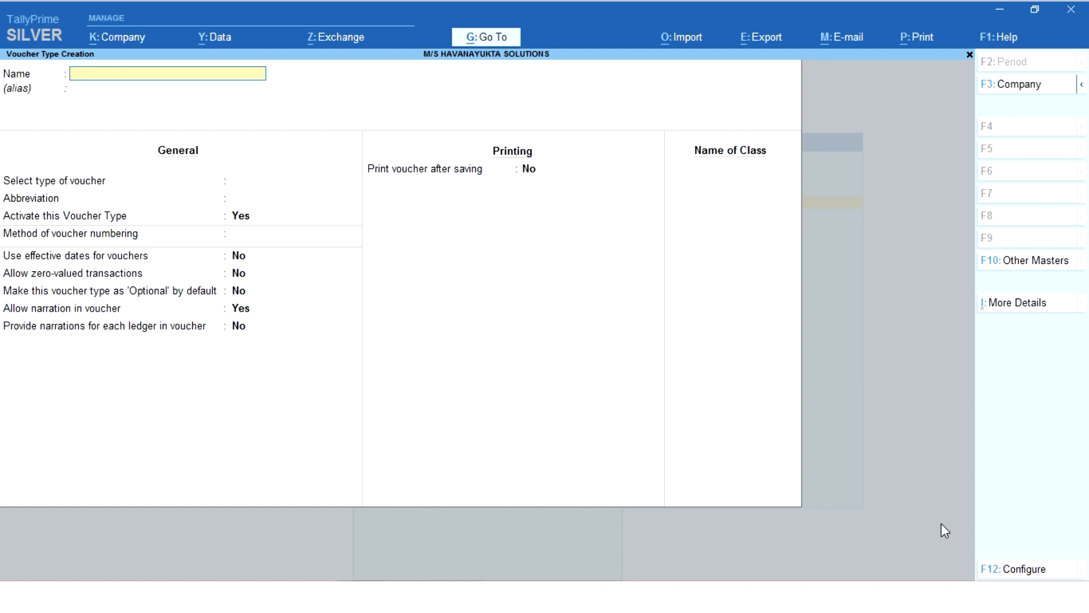
key("Escape")
key("Escape")
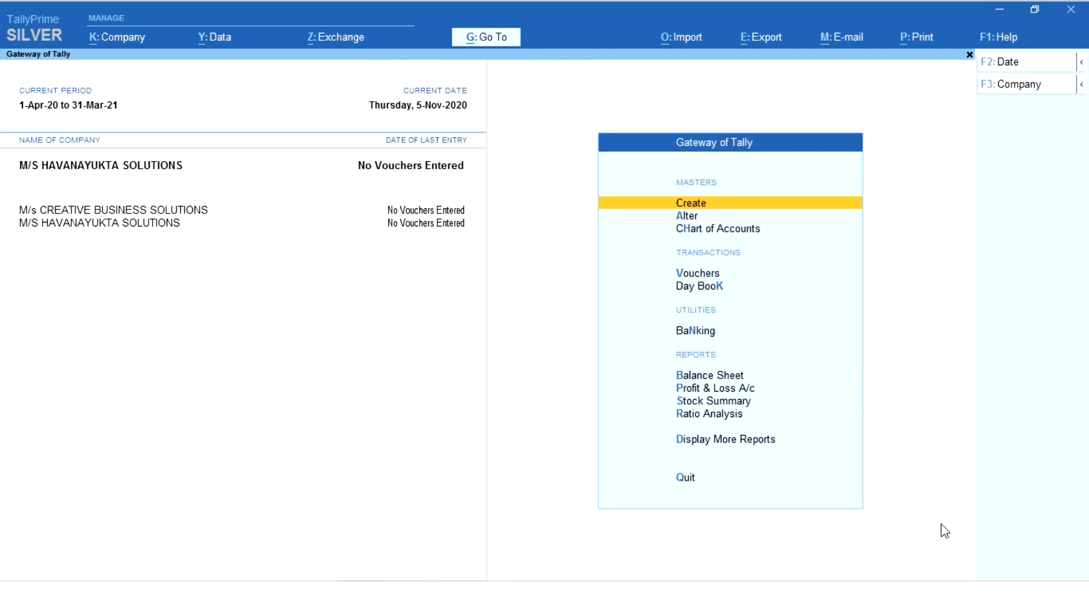
Open voucher entry and choose CARD SALES as the voucher type.
key("Down")
key("Down")
key("Down")
key("Return")
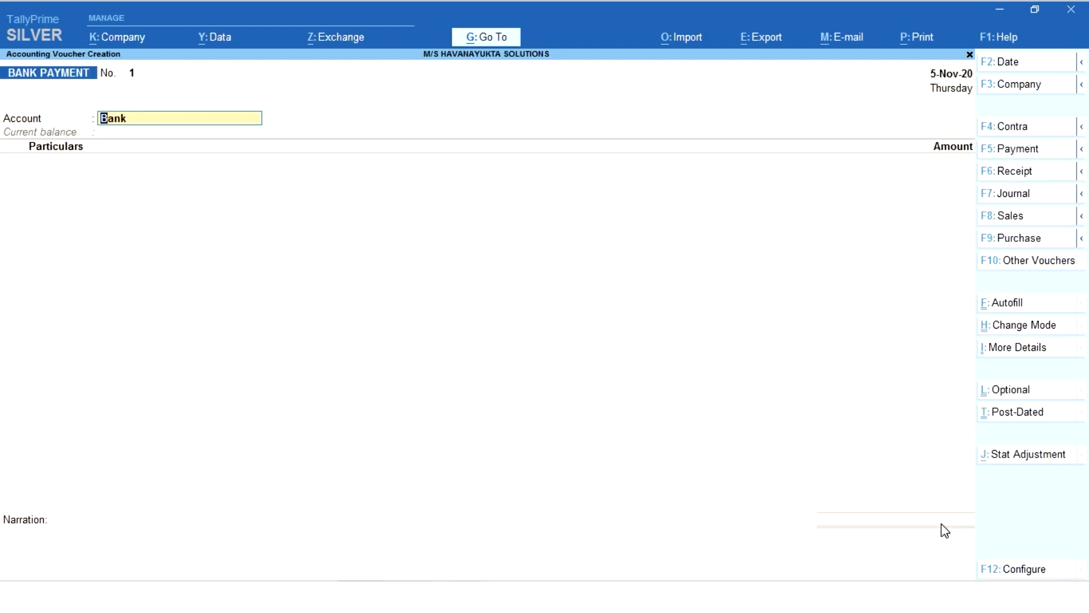
key("F10")
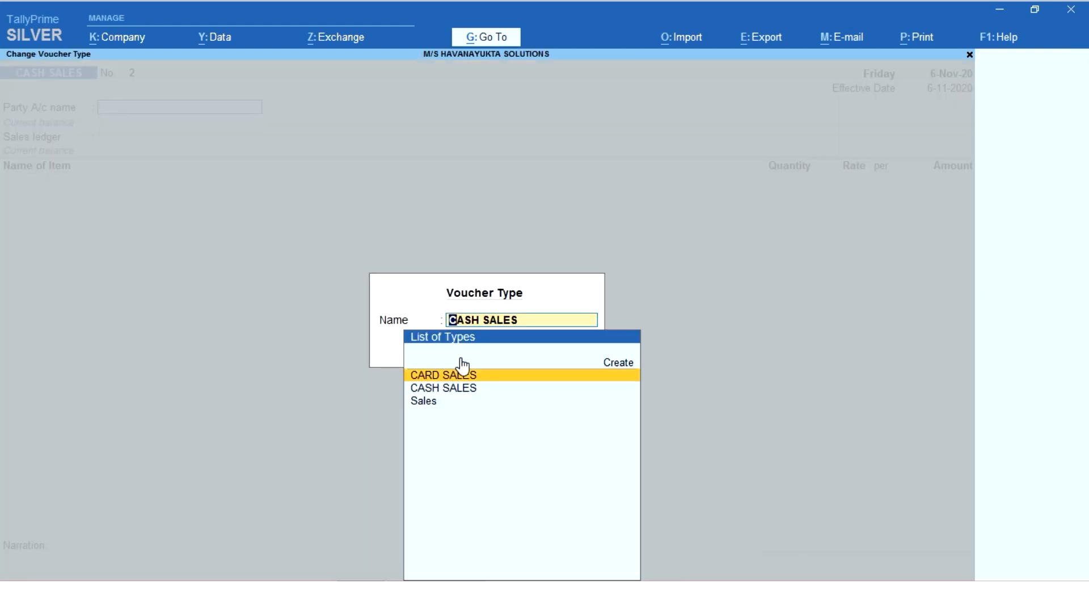
key("Return")
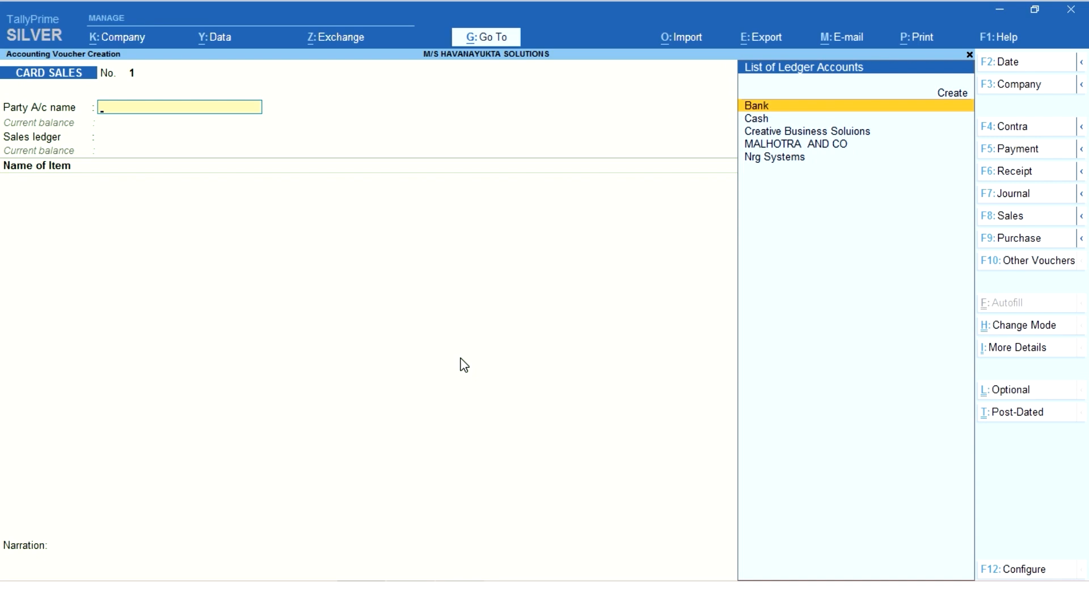
Set the CARD SALES voucher date to 7-11-2020 and leave voucher entry without making an entry.
key("F2")
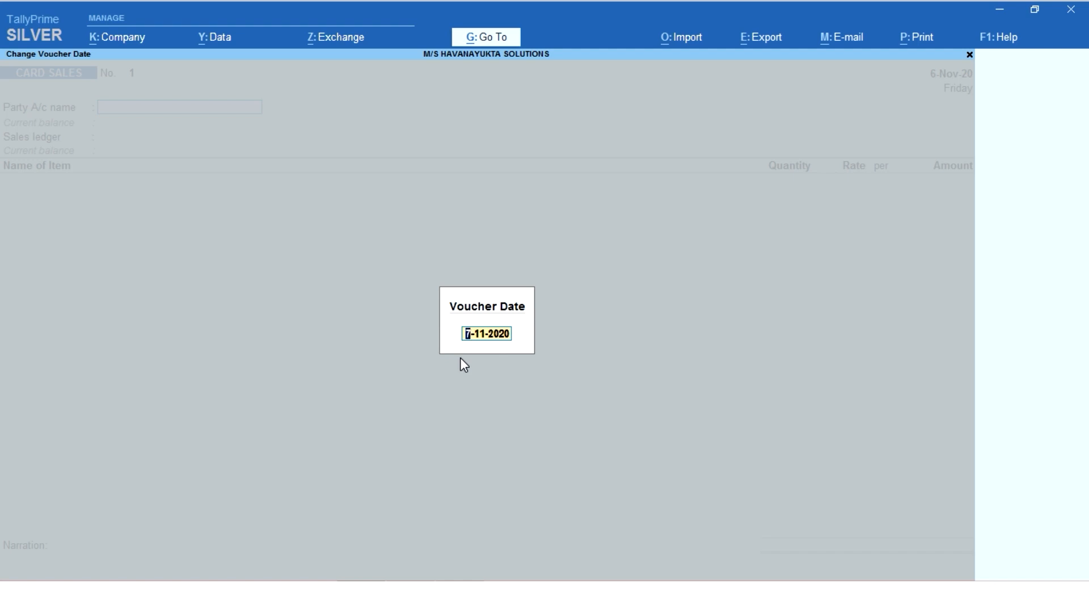
key("ctrl+a")
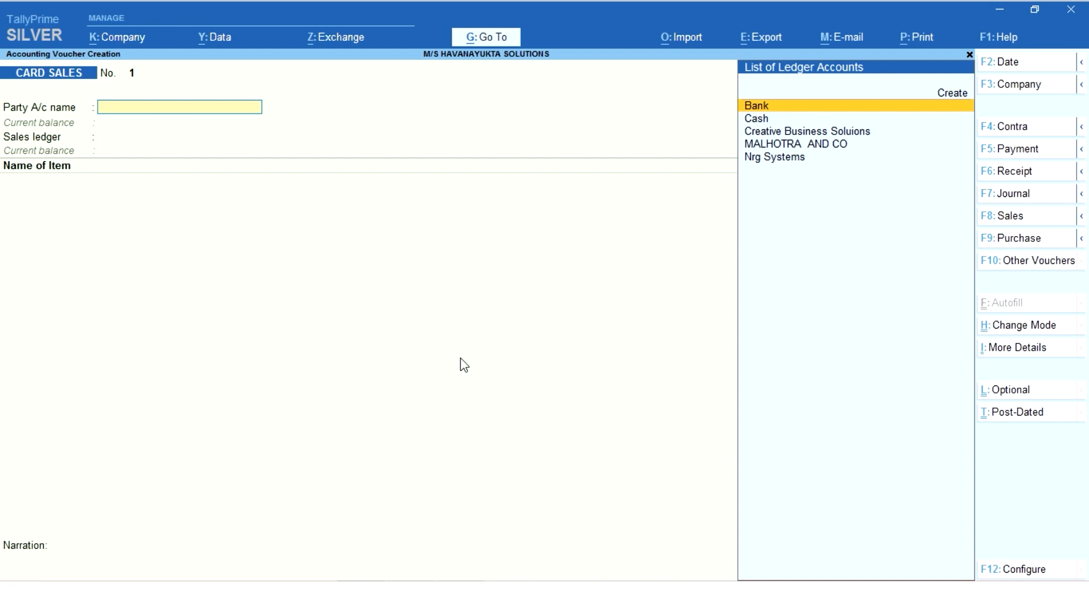
key("Escape")
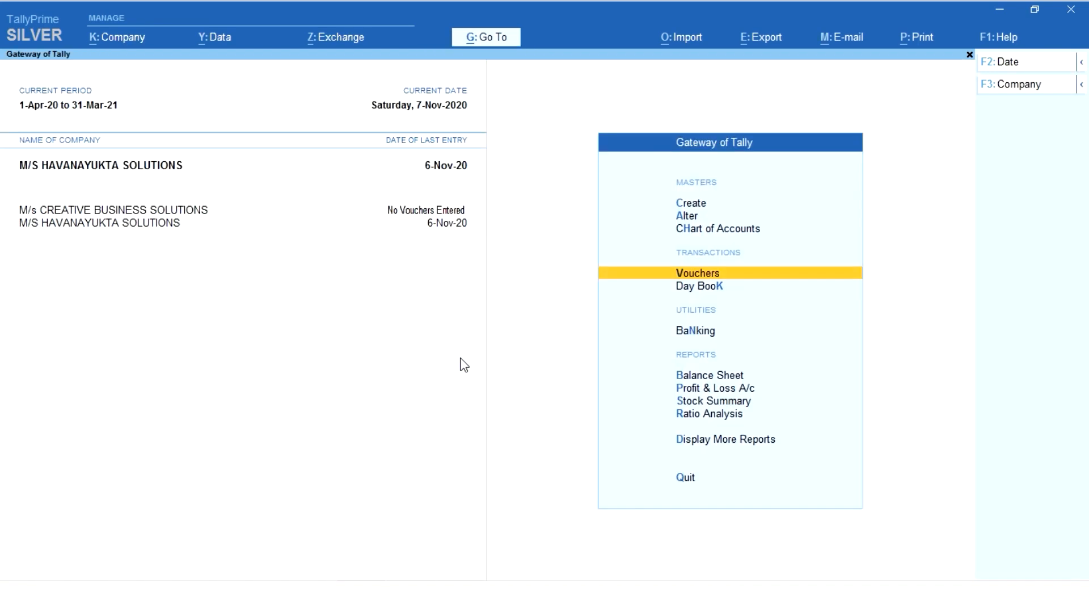
Start creating another voucher type and name it BANK PAYMENT.
key("Up")
key("Up")
key("Up")
key("Return")
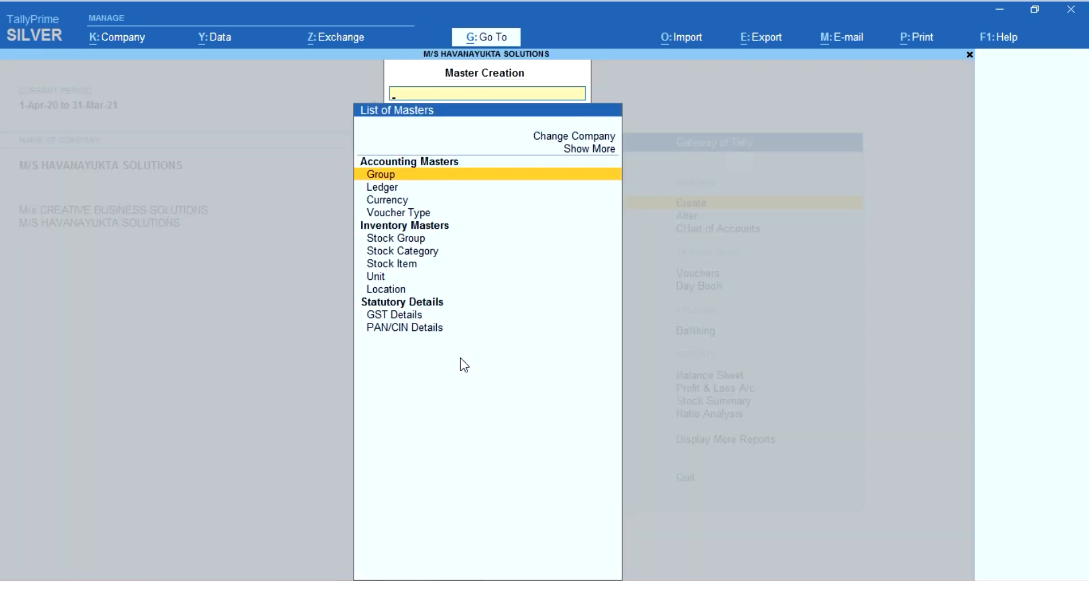
key("Escape")
key("Return")
key("Down")
key("Down")
key("Down")
key("Return")
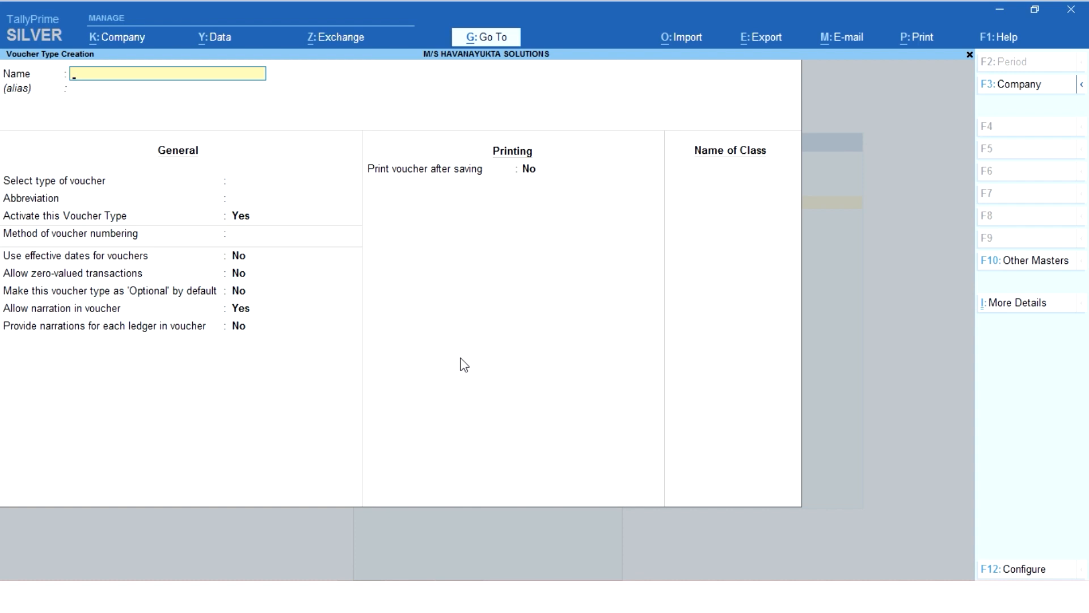
type("BANK PAYMENT")
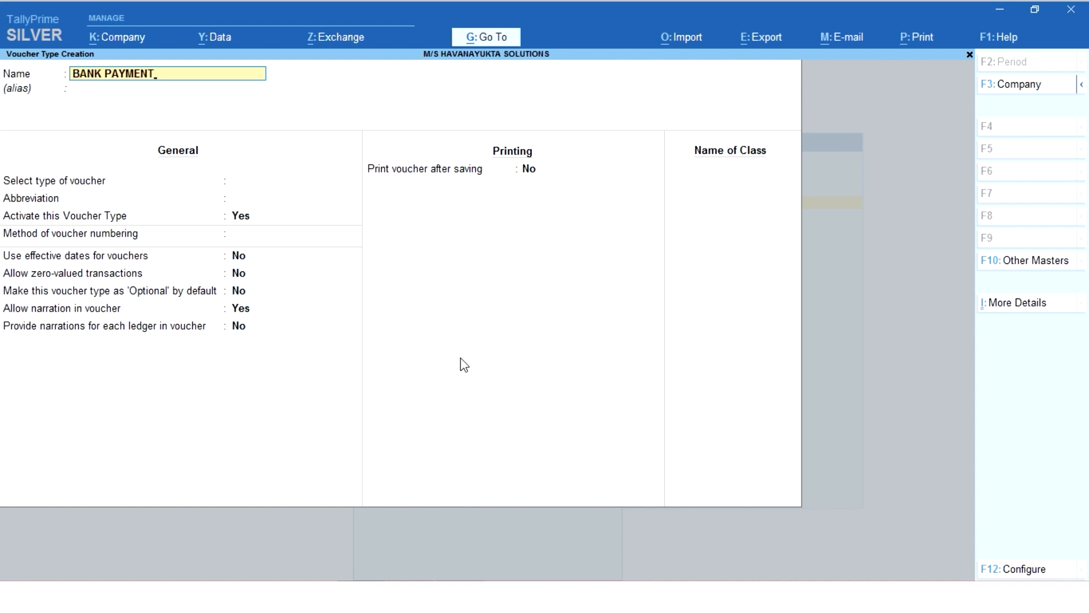
Leave the alias blank and base BANK PAYMENT on Payment with abbreviation Pymt, active, Automatic numbering and no advanced configuration.
key("Return")
type("PAY")
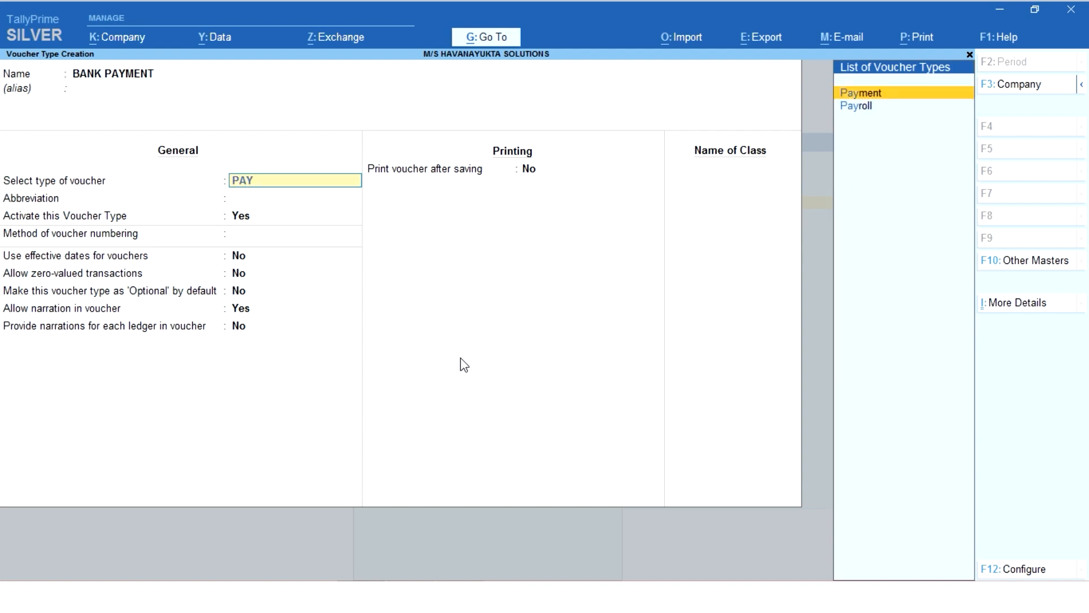
key("Return")
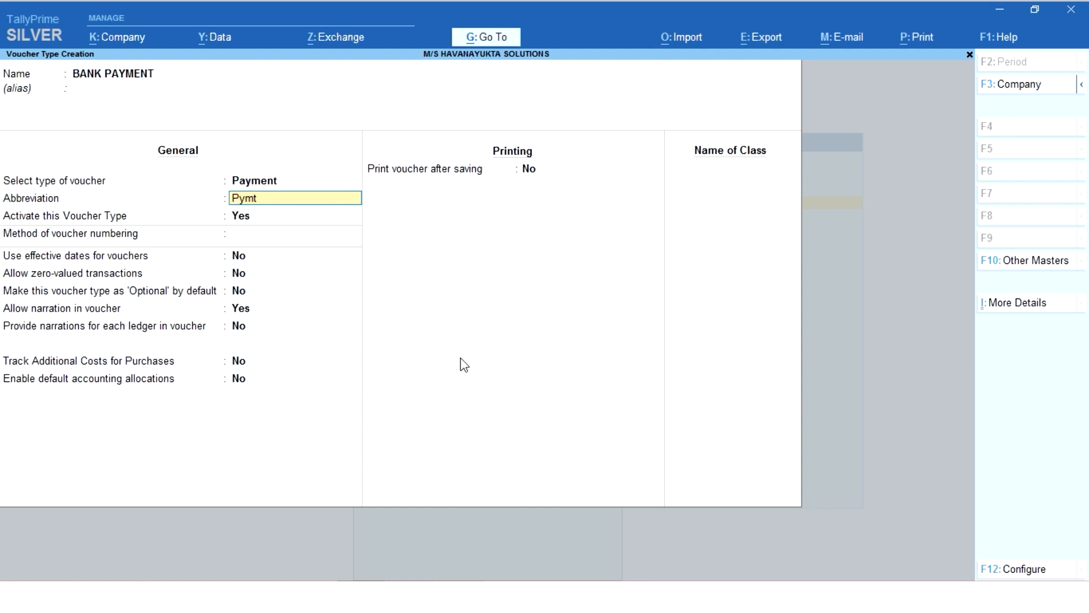
key("Return")
key("Return")
key("Return")
key("Return")
key("Return")
key("Return")
key("Return")
key("Return")
key("Return")
key("Return")
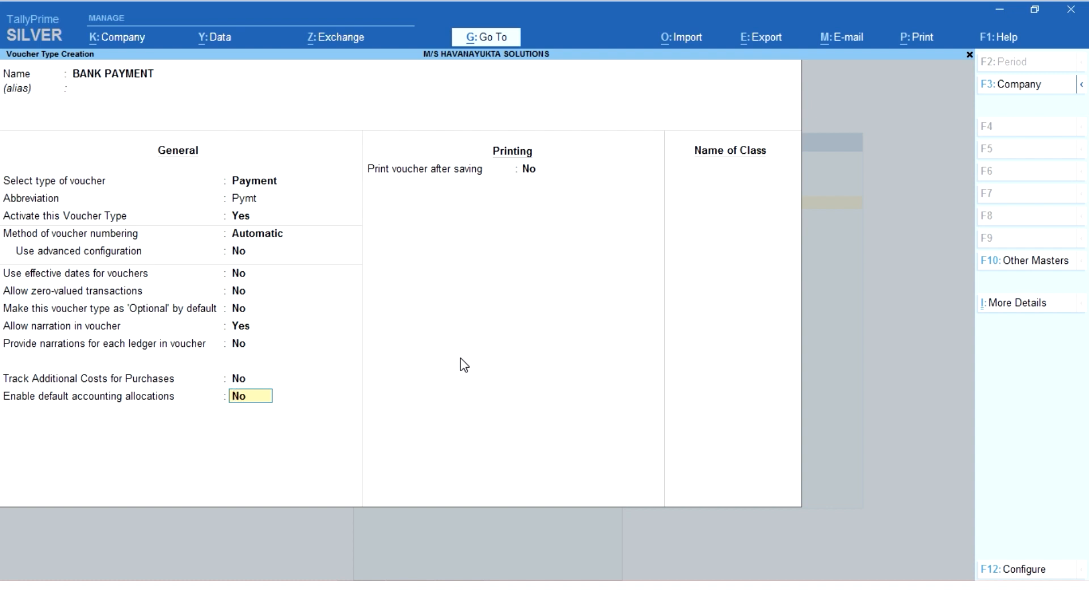
Enable default accounting allocations with default accounting entries set to Yes, leaving the ledger name blank after browsing the ledger accounts.
key("y")
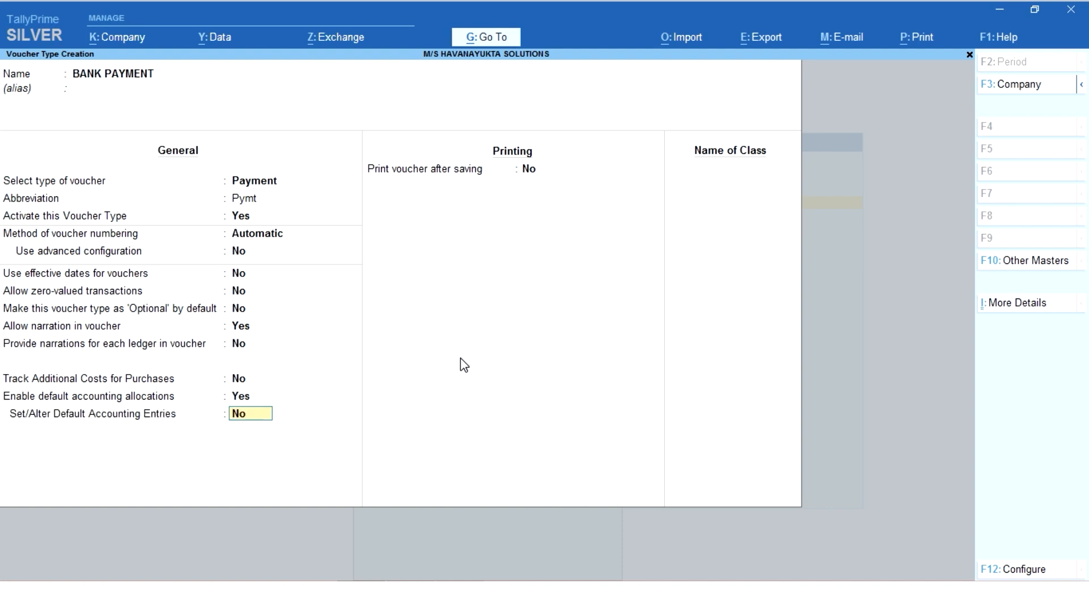
key("y")
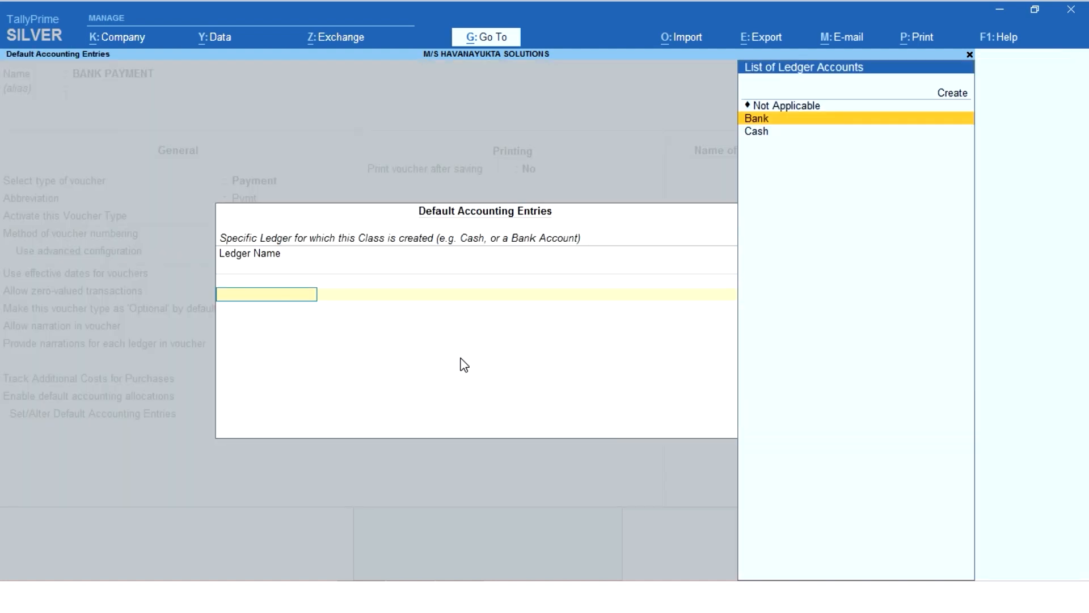
key("Up")
key("Up")
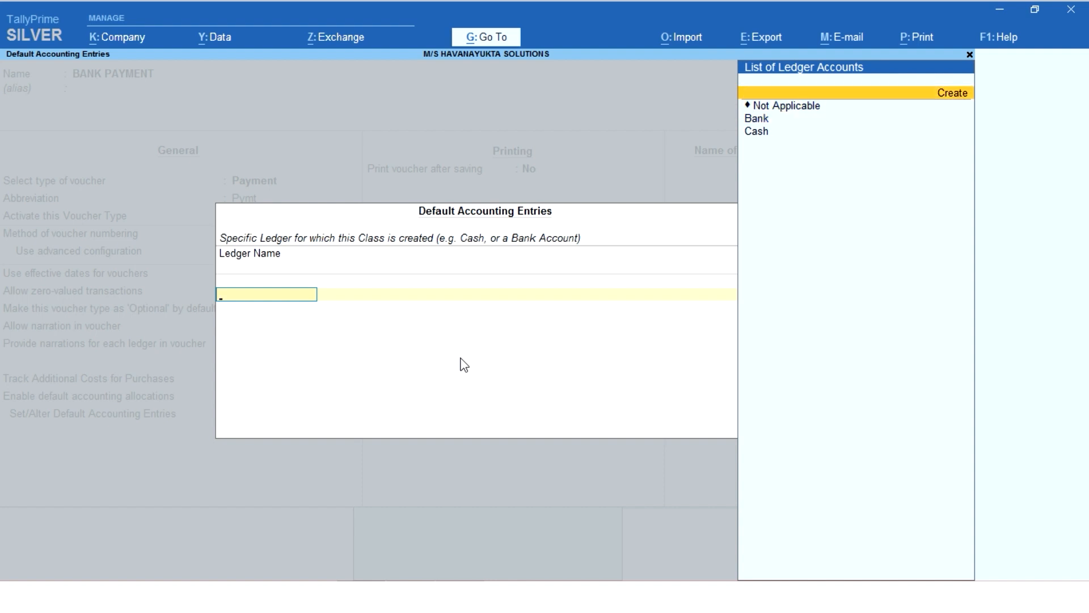
key("Down")
key("Down")
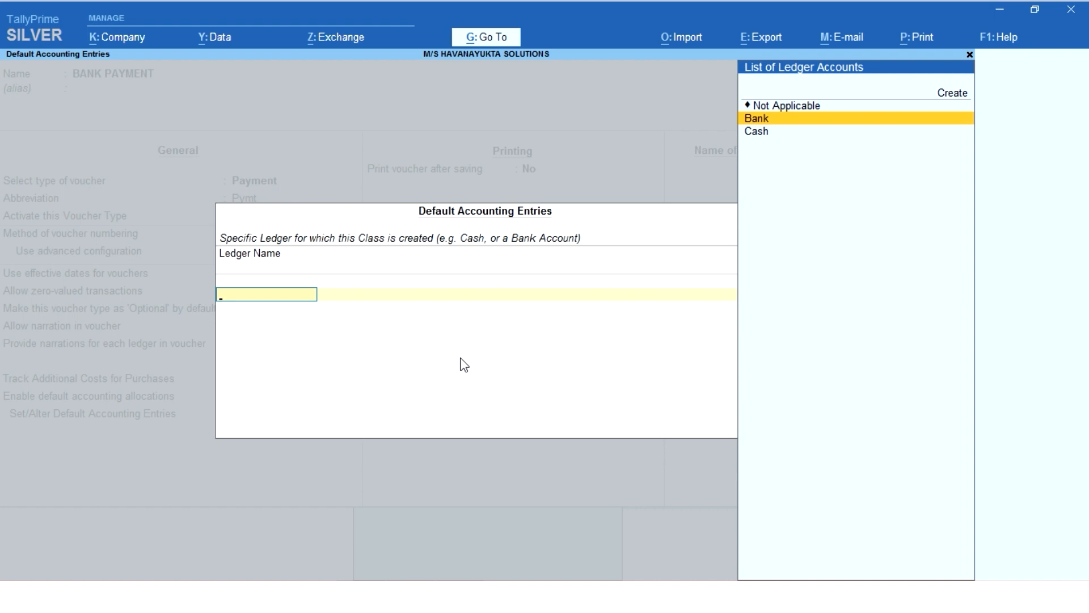
key("Escape")
Keep printing after saving at No, save the BANK PAYMENT voucher type and return to the Gateway of Tally.
key("Return")
key("Return")
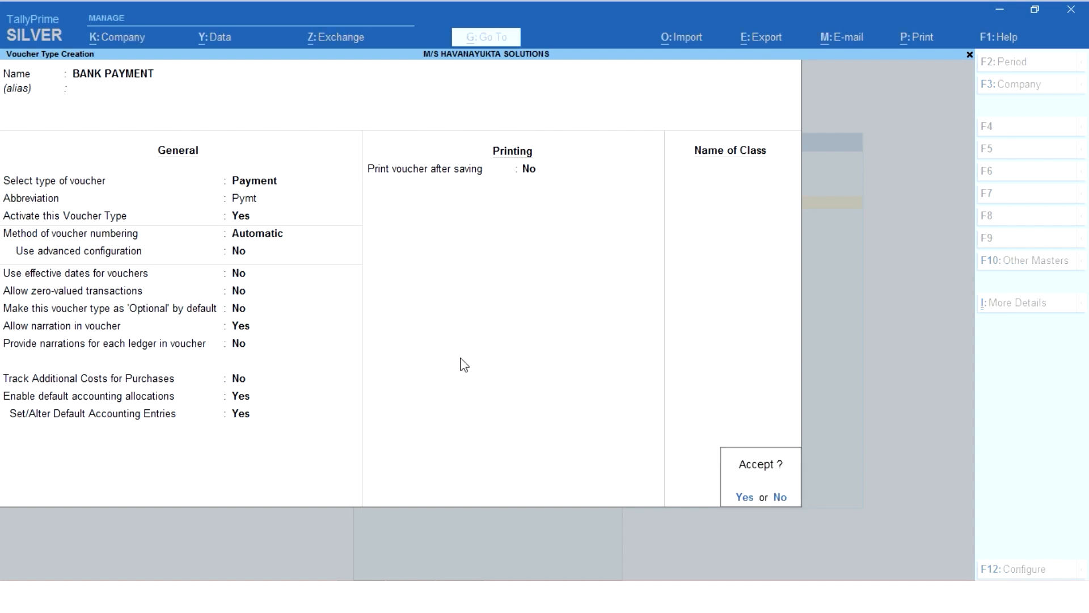
key("Return")
key("Escape")
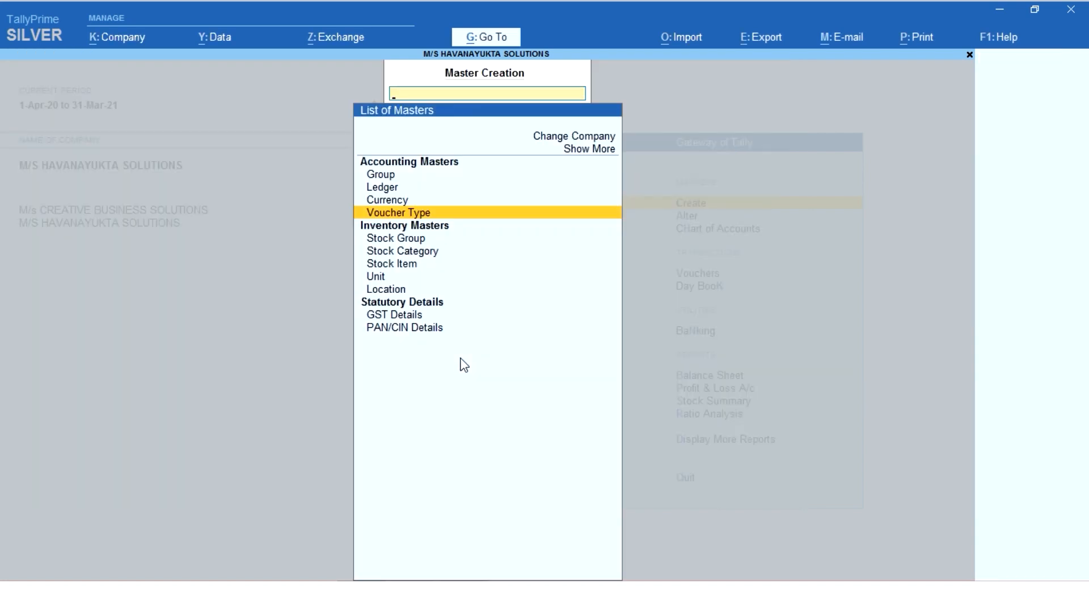
key("Escape")
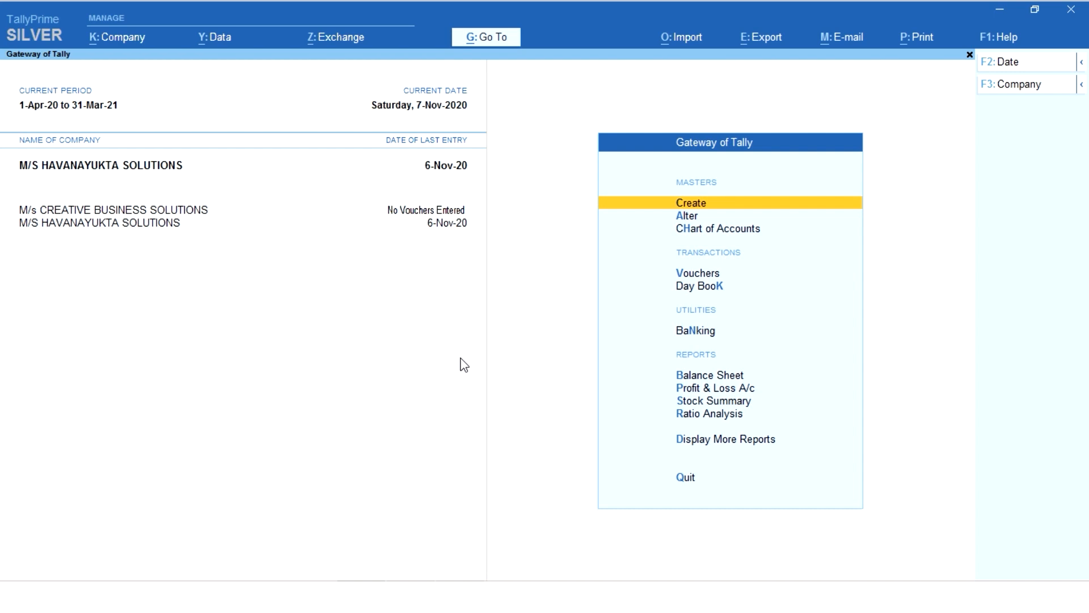
Open voucher entry and start a voucher of the standard Payment type.
key("Down")
key("Down")
key("Down")
key("Return")
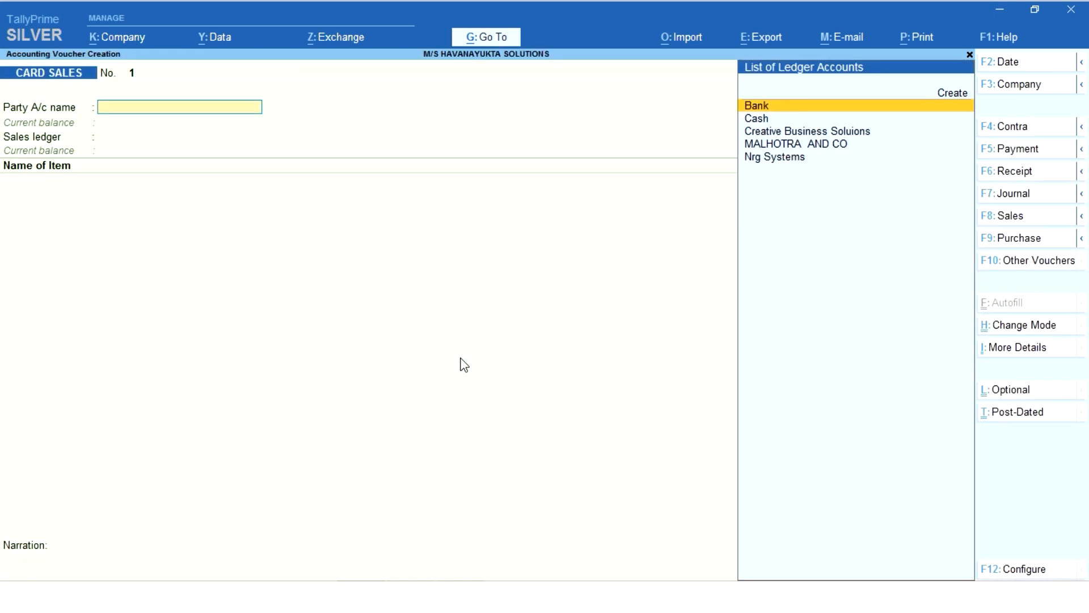
left_click(1025, 154)
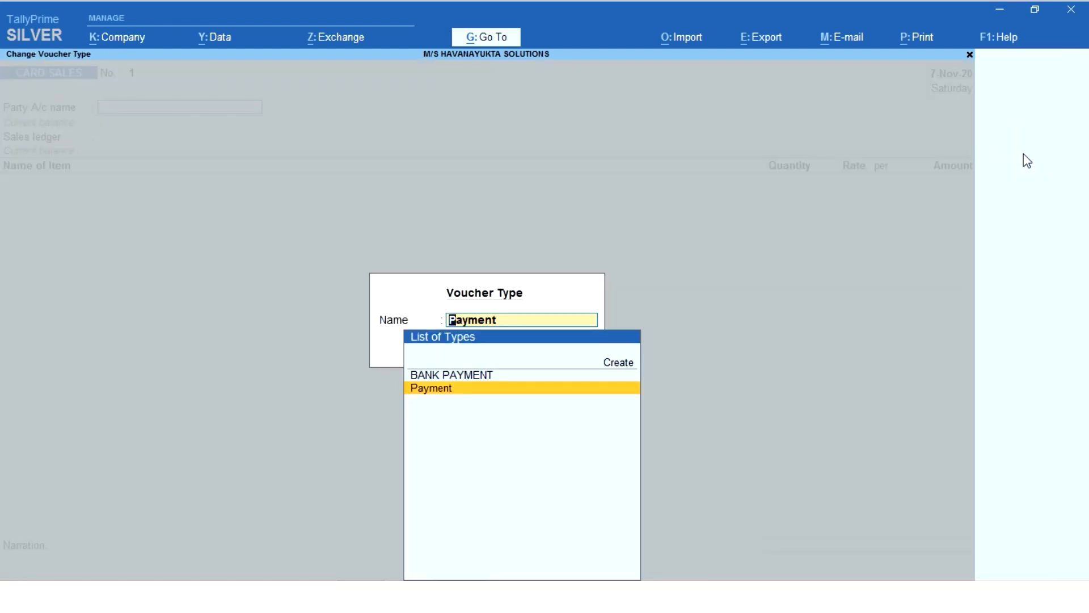
key("Up")
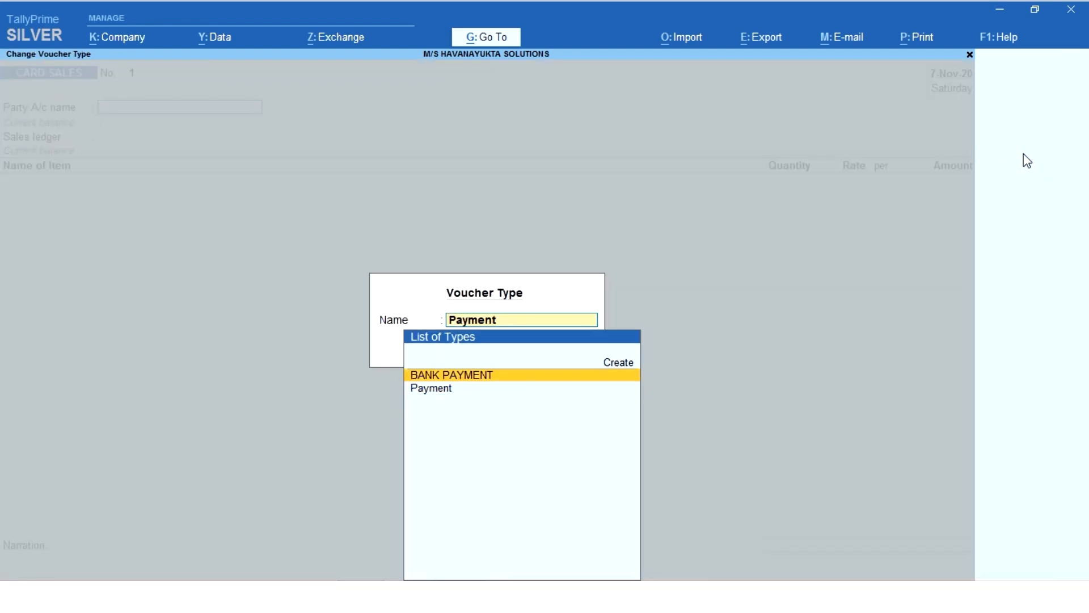
key("Down")
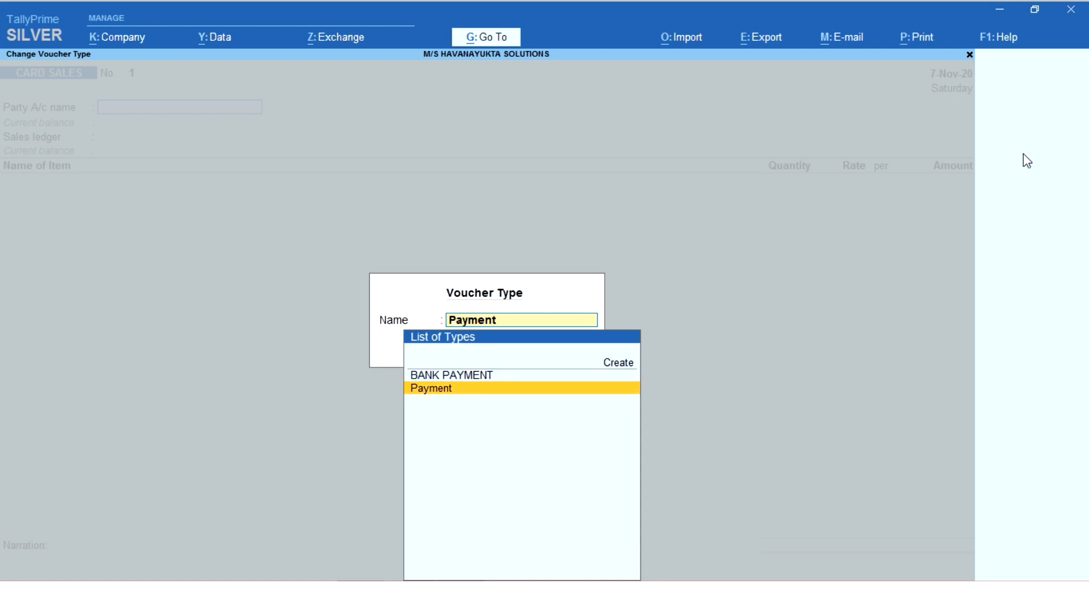
key("Return")
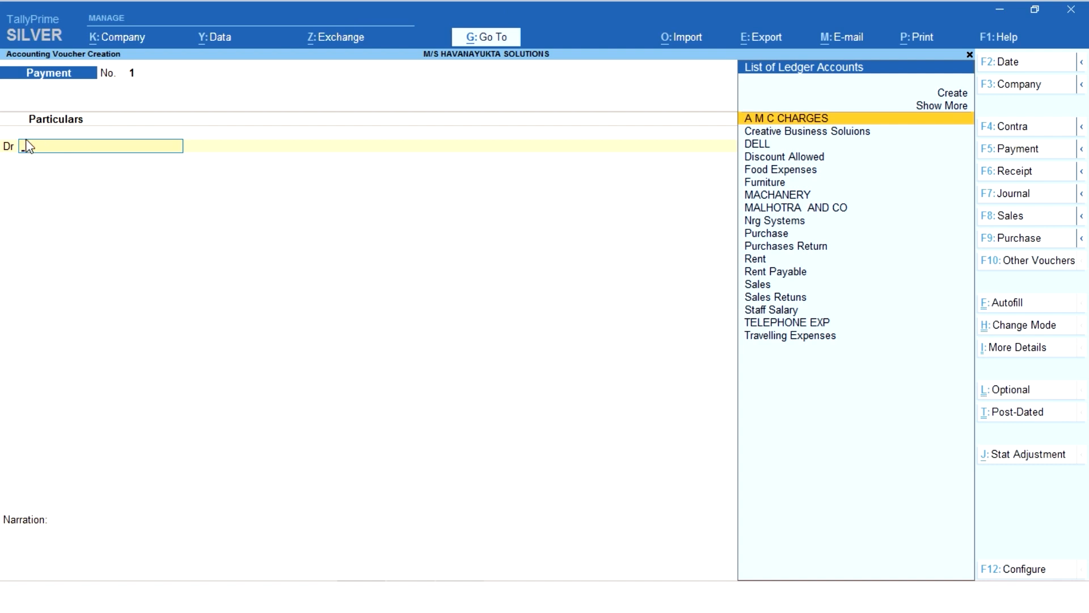
Debit Creative Business Soluions 1.00 and select Cash as the credit ledger in the Payment voucher.
key("Down")
key("Return")
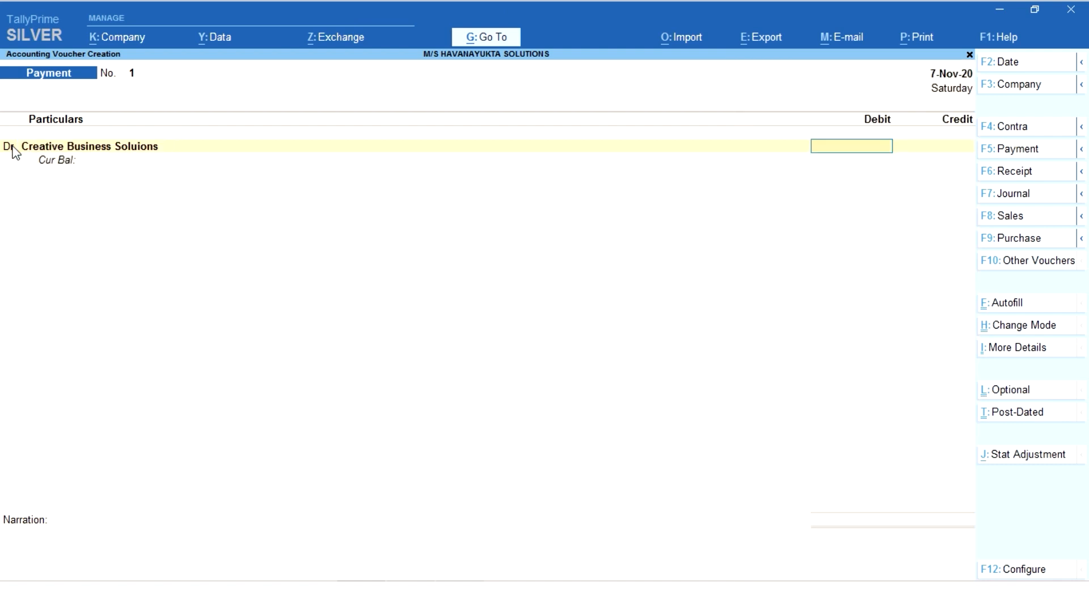
type("1")
key("Return")
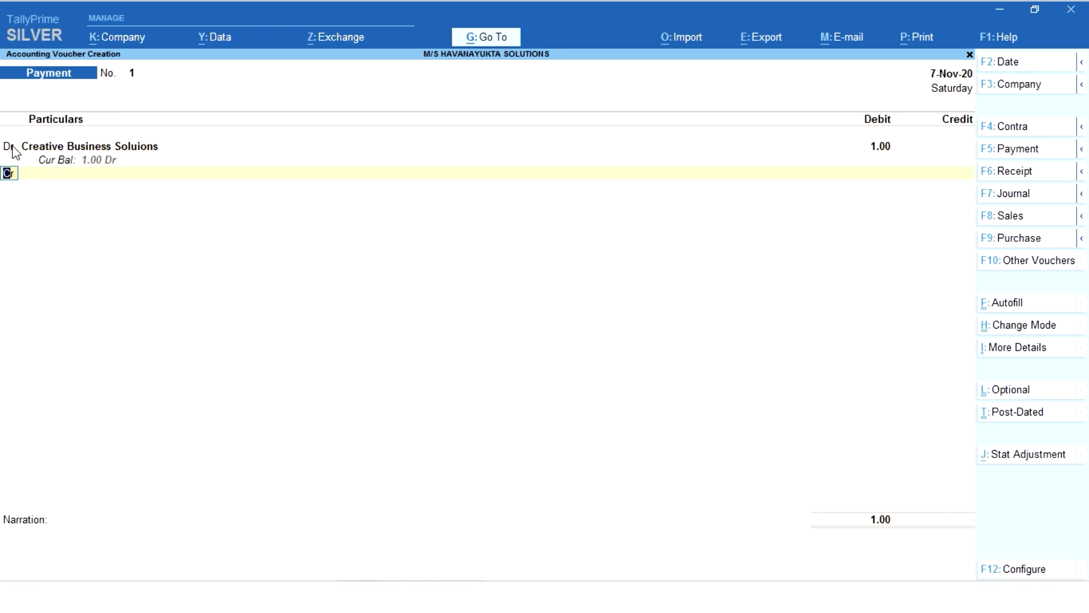
key("Down")
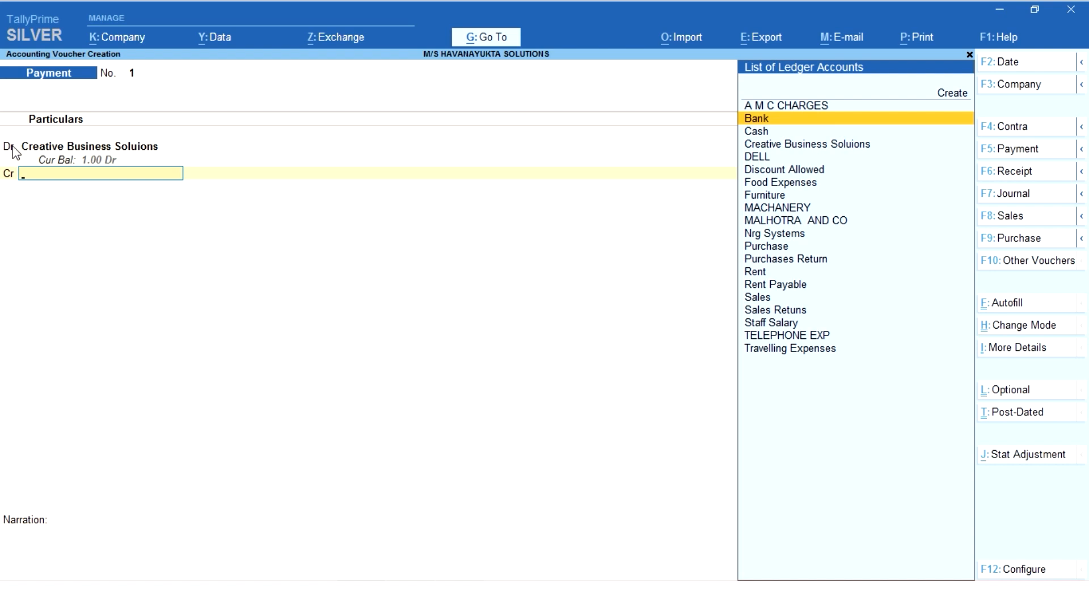
type("Cas")
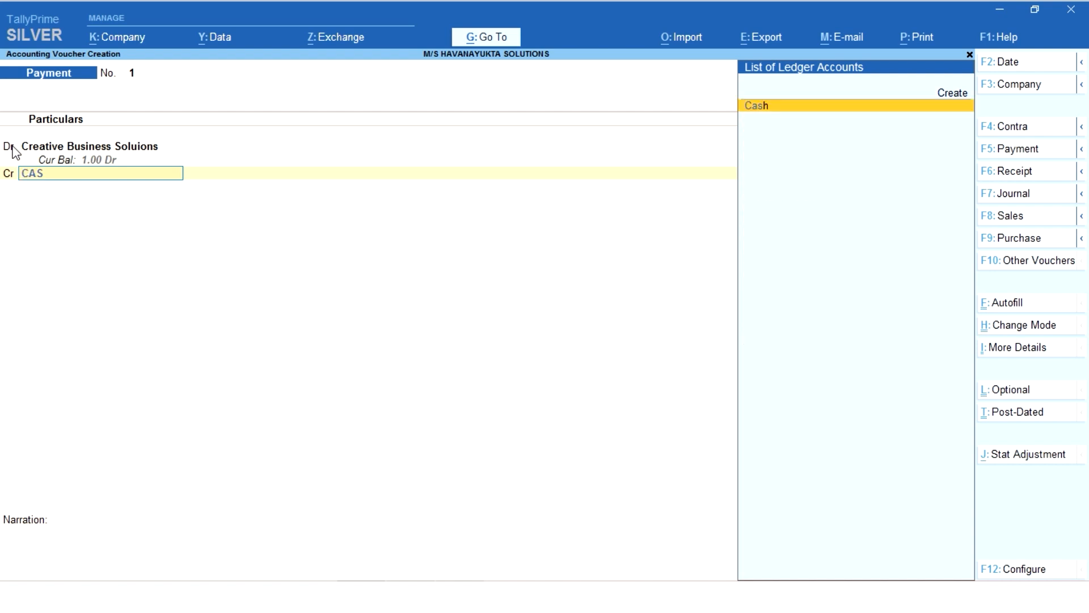
key("Return")
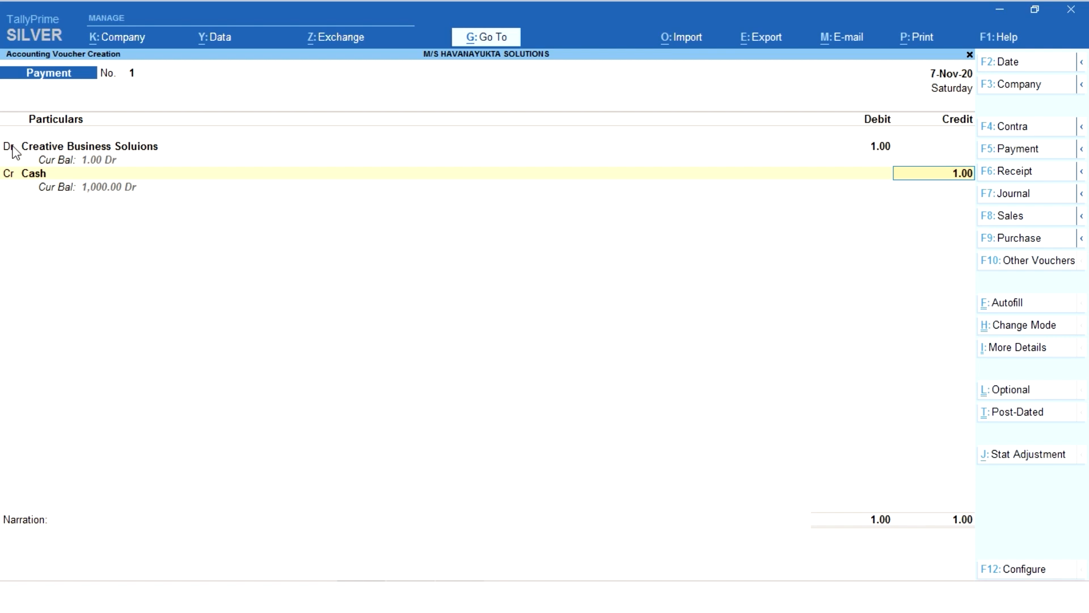
Change the voucher type from the standard Payment to BANK PAYMENT and select Bank as the account.
key("F5")
key("Up")
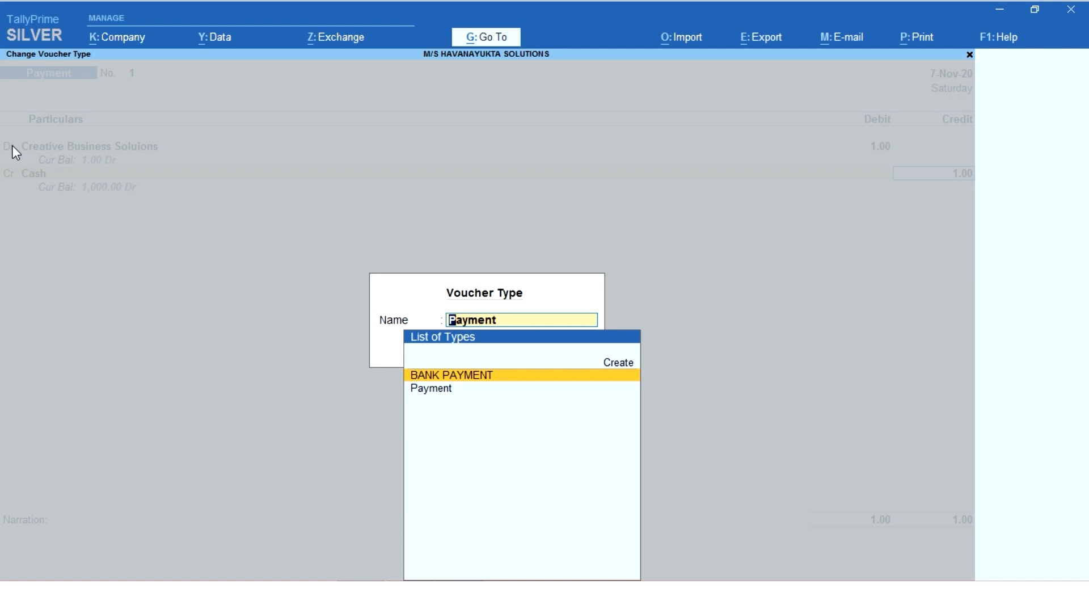
key("Return")
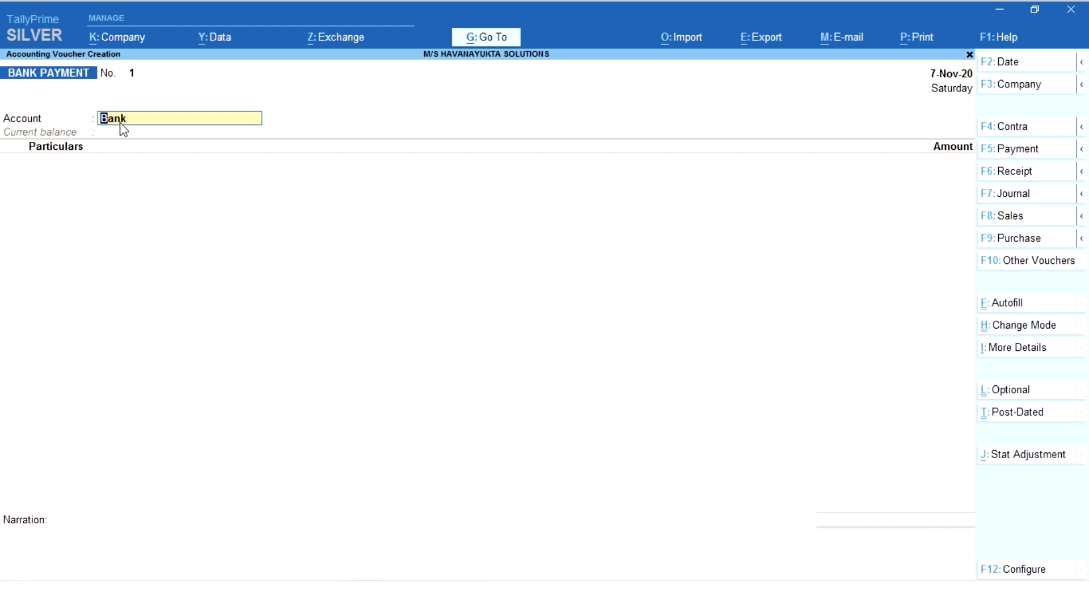
key("BackSpace")
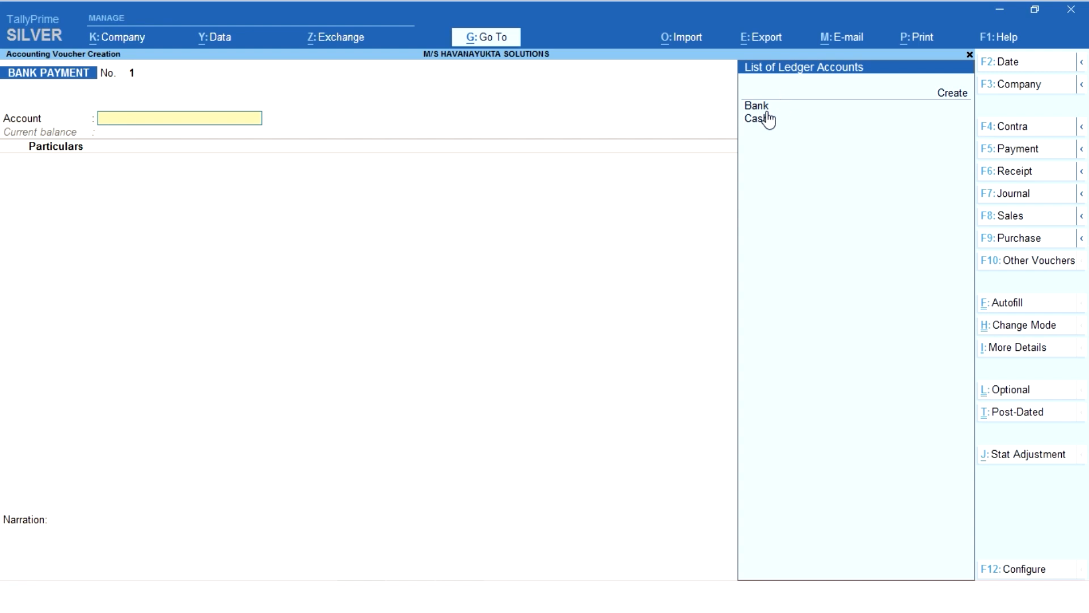
key("Down")
key("Down")
key("Return")
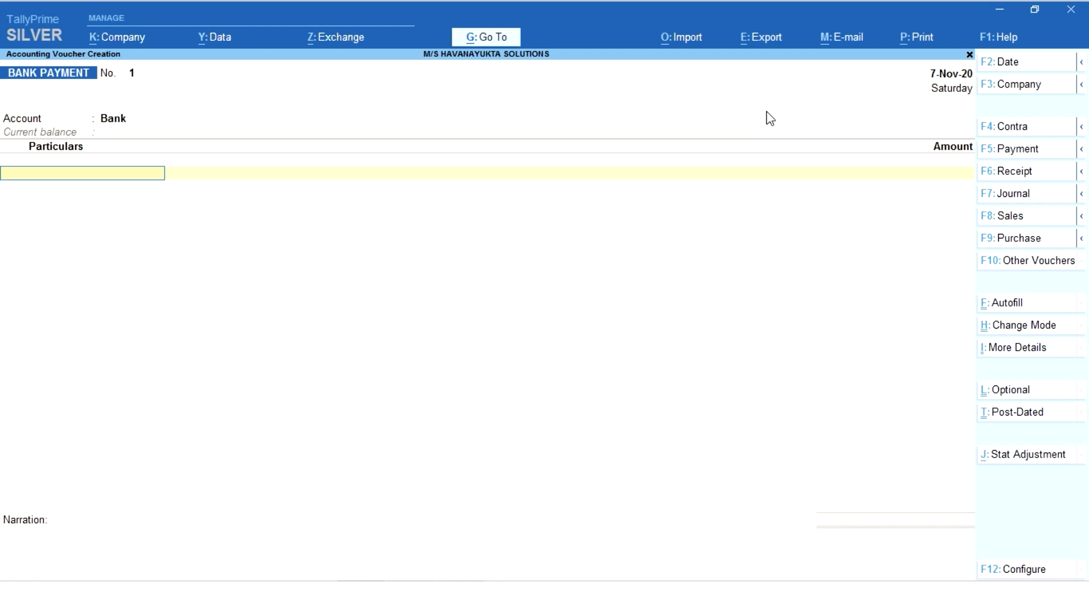
Switch the voucher to the standard Payment type and back to BANK PAYMENT to compare their entry layouts.
key("F5")
key("Down")
key("Return")
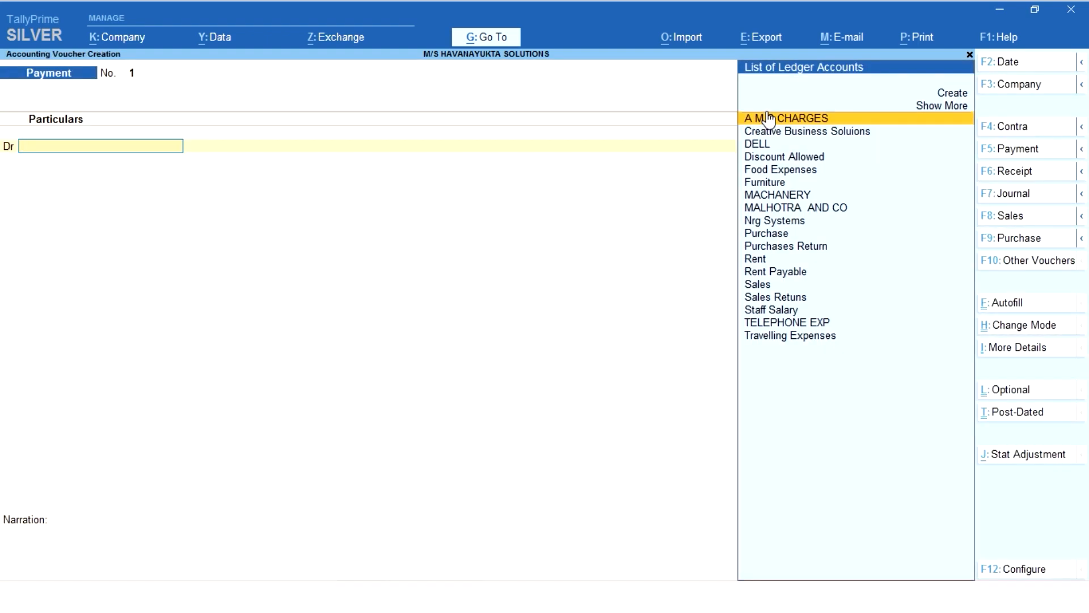
key("F5")
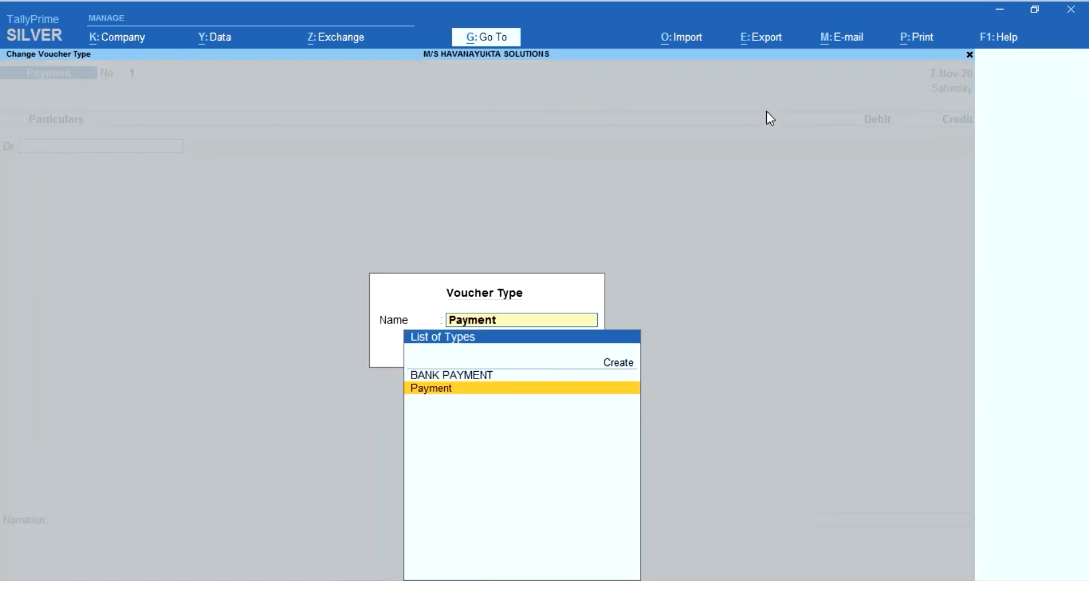
key("Up")
key("Return")
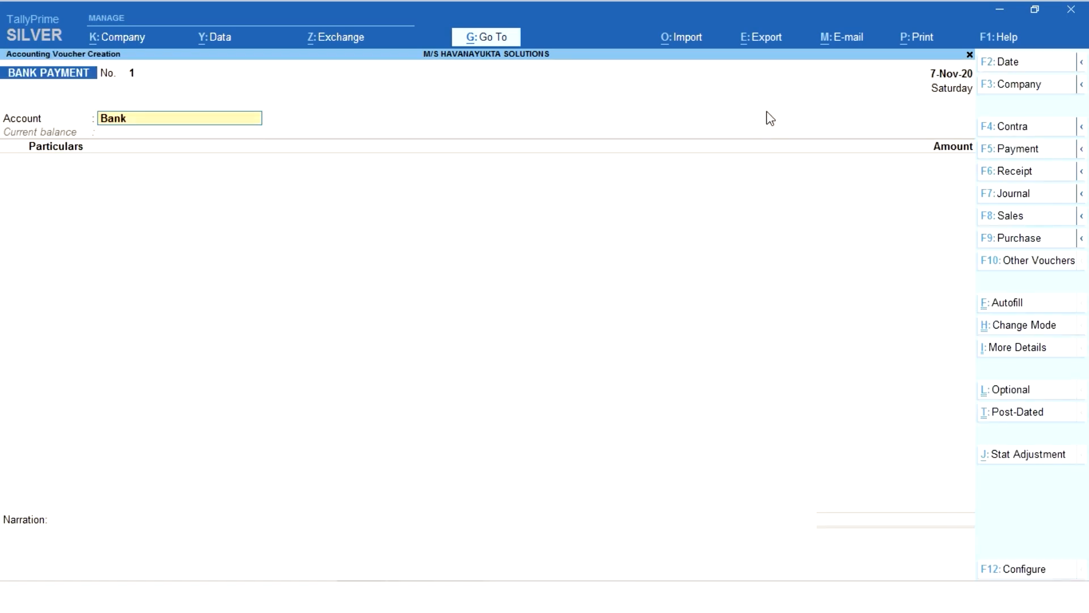